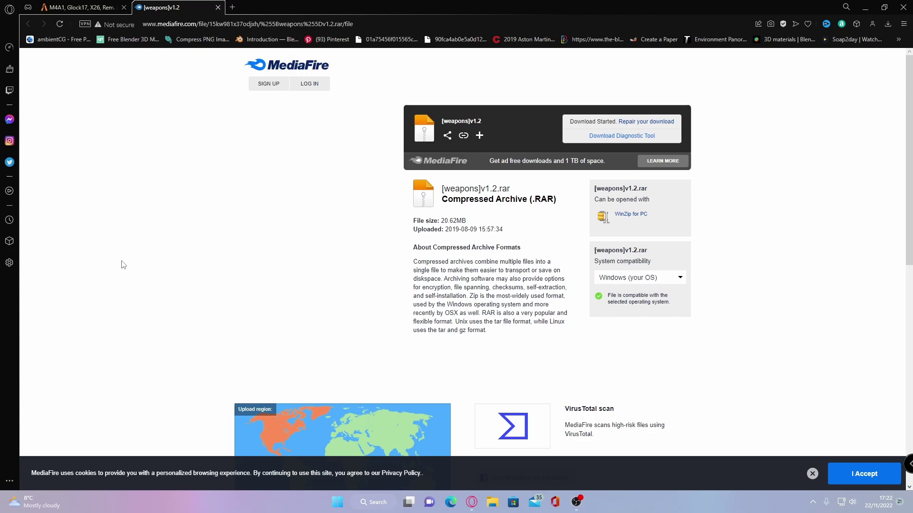
- Review the forum post for the M4A1, Glock17, X26, Rem. 870 Weapon Pack and its V1.2 download link
left_click(81, 7)
scroll(343, 149, "up", 2)
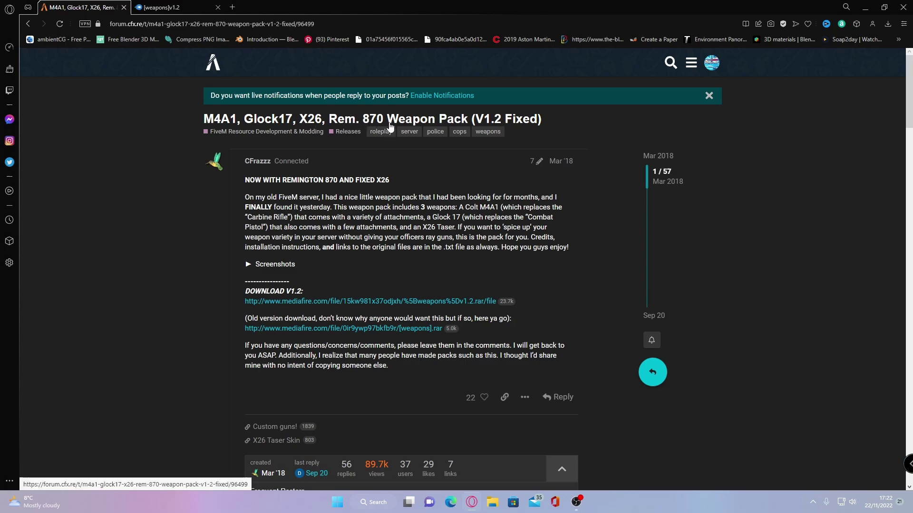
scroll(426, 164, "down", 1)
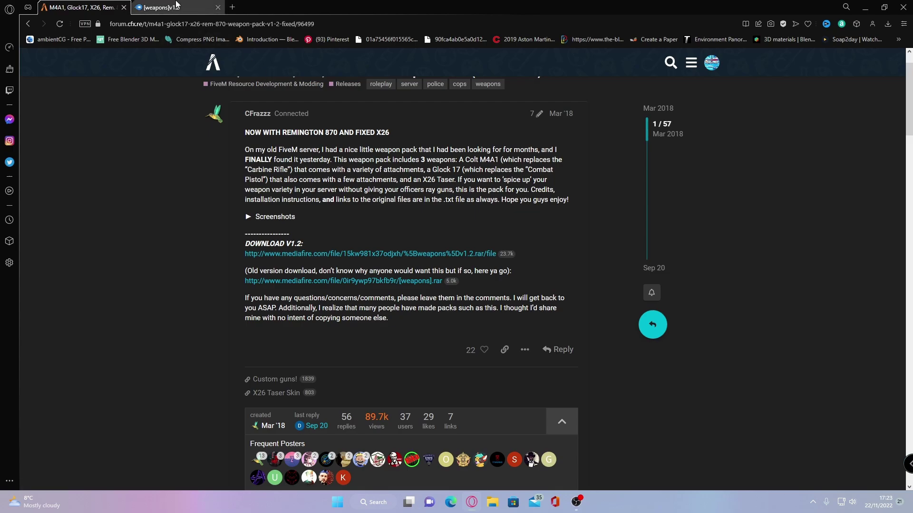
- Reload the MediaFire page for [weapons]v1.2.rar to download the archive
left_click(190, 7)
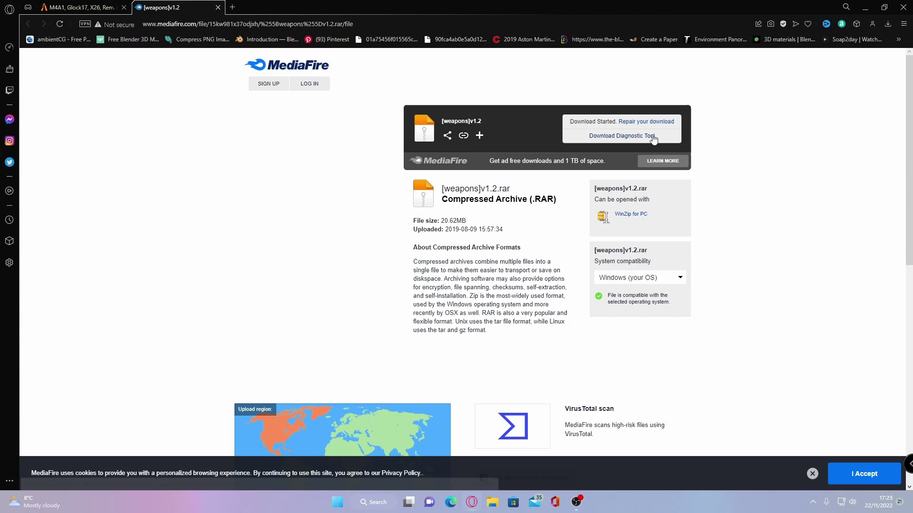
left_click(60, 24)
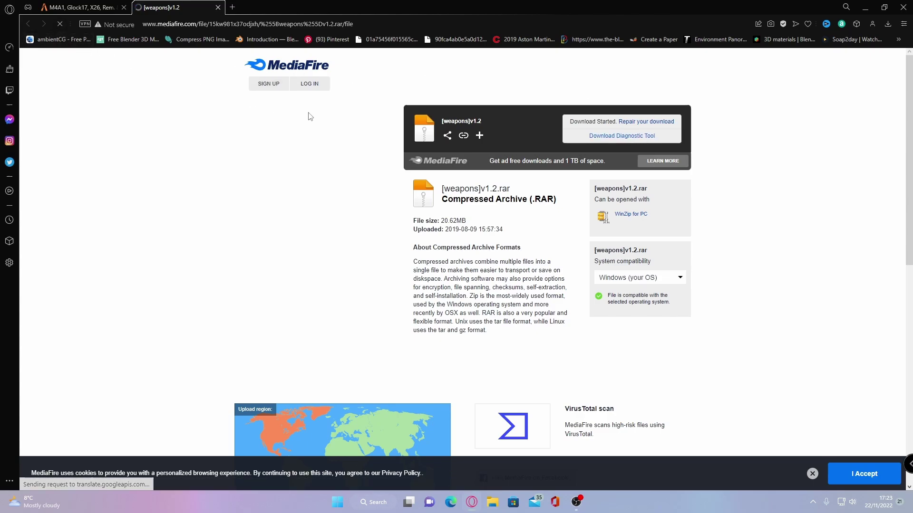
left_click(623, 135)
left_click_drag(623, 136, 456, 210)
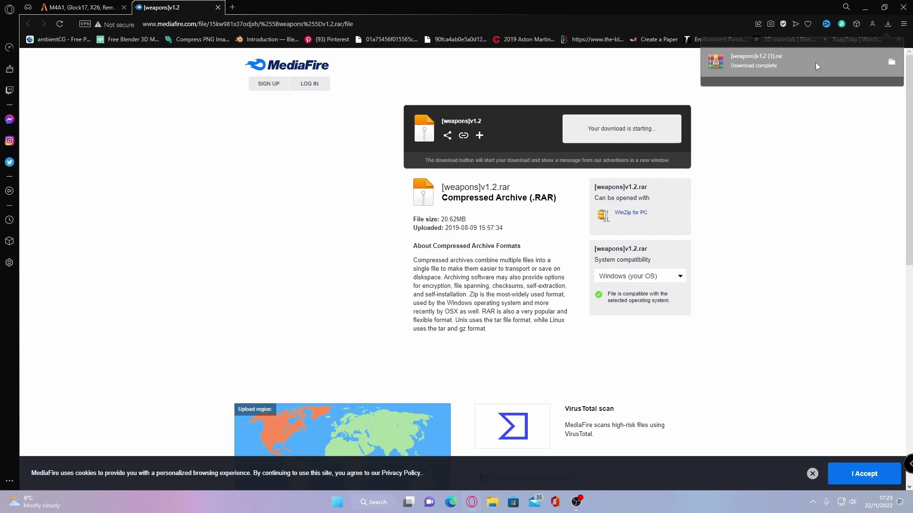
- Open the downloaded [weapons]v1.2 (1).rar and go into its inner [weapons] folder with the individual weapon folders
left_click(815, 62)
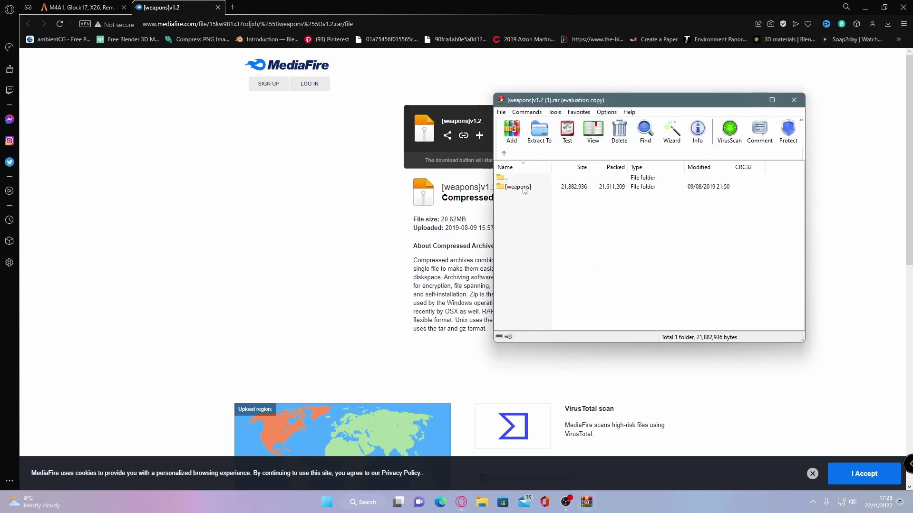
left_click(722, 185)
left_click(544, 189)
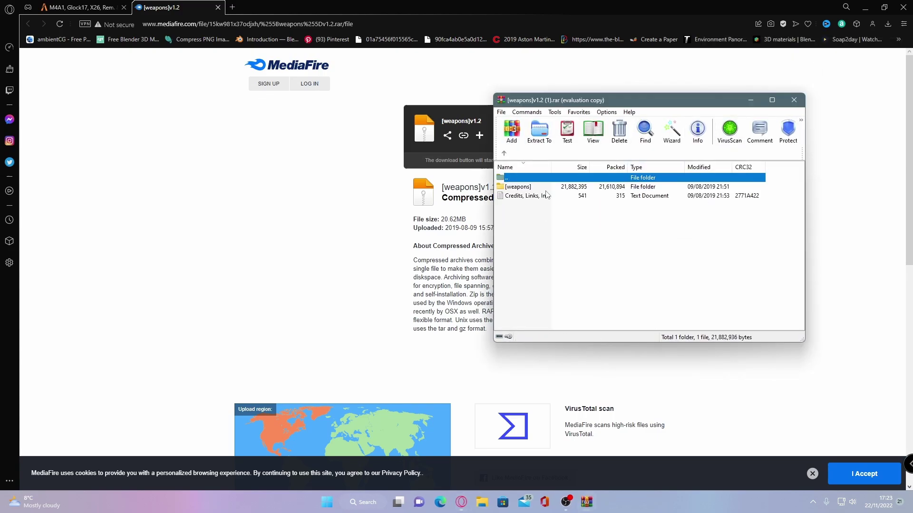
left_click(517, 190)
double_click(517, 190)
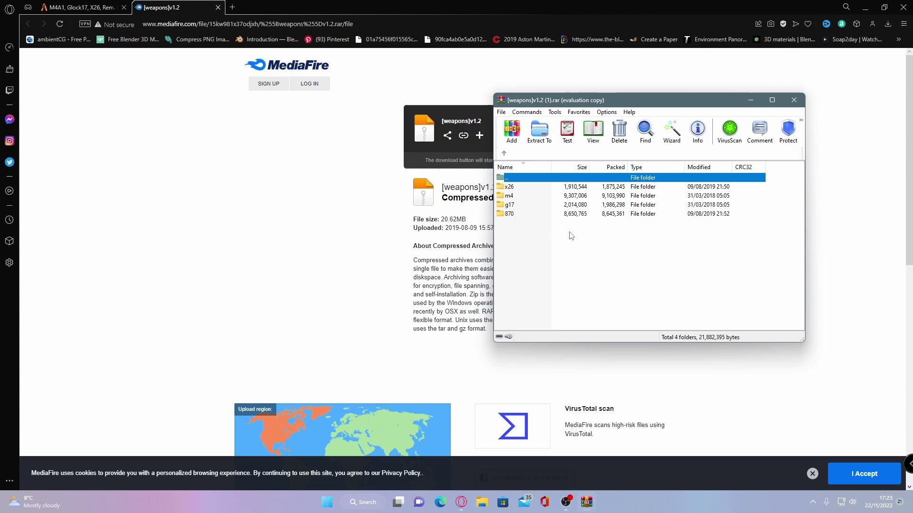
left_click(587, 264)
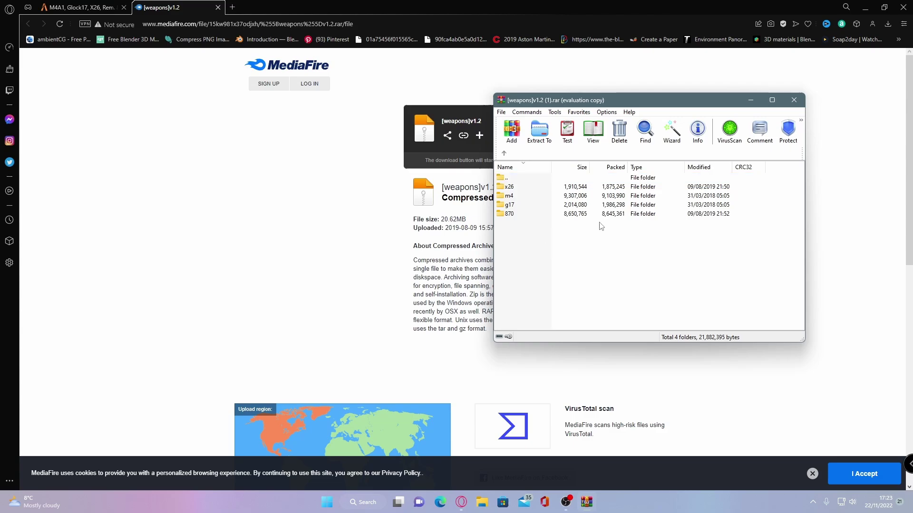
left_click_drag(528, 99, 417, 99)
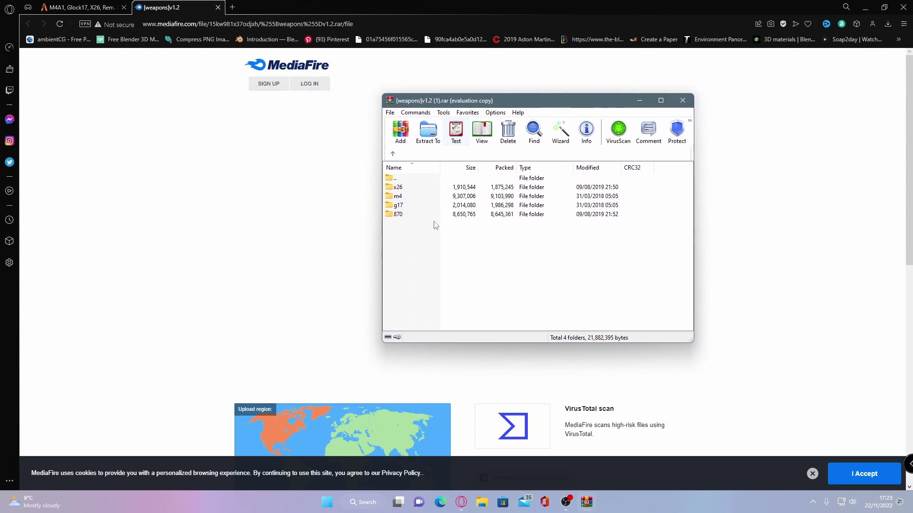
- Examine the stream files inside the archive's x26 folder, and return to the level holding the inner [weapons] folder
double_click(402, 188)
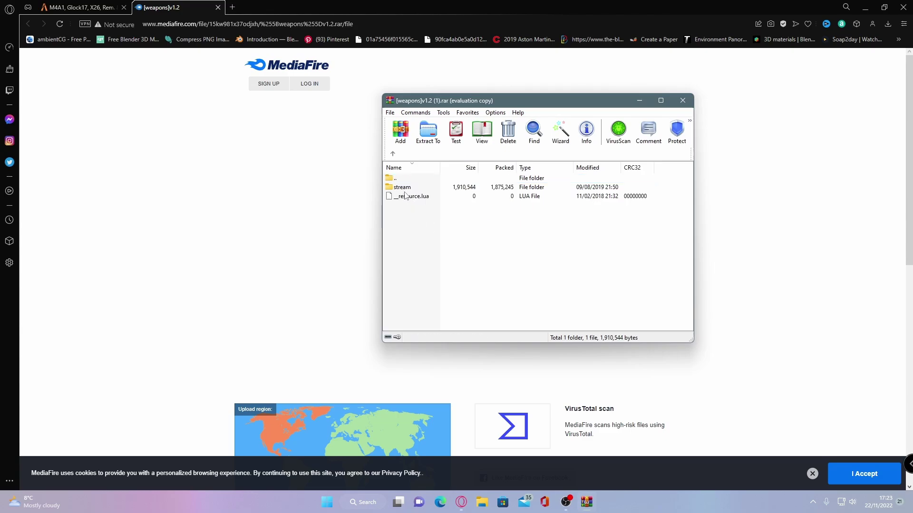
double_click(402, 188)
left_click_drag(501, 276, 461, 247)
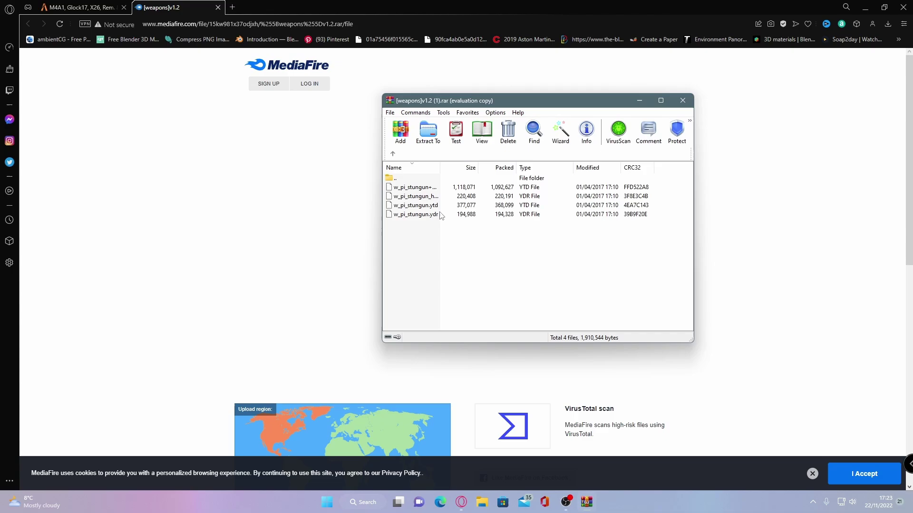
left_click(392, 154)
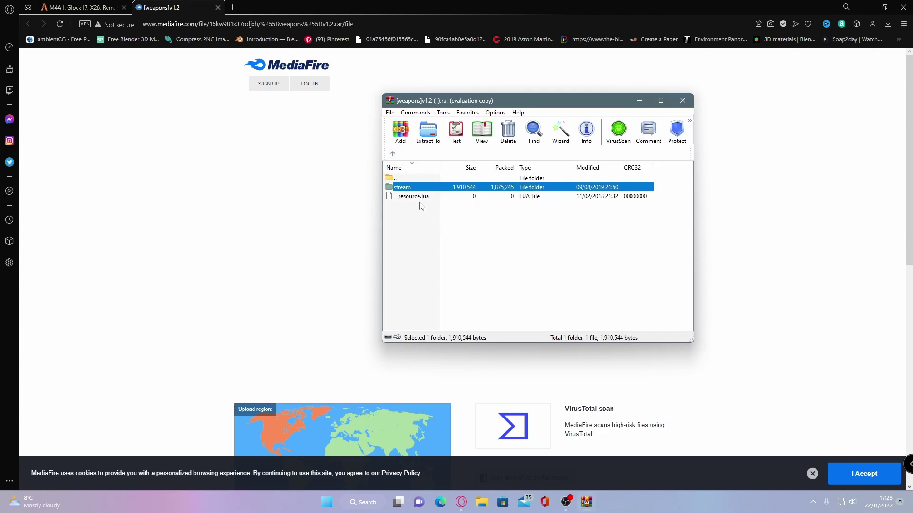
left_click(393, 154)
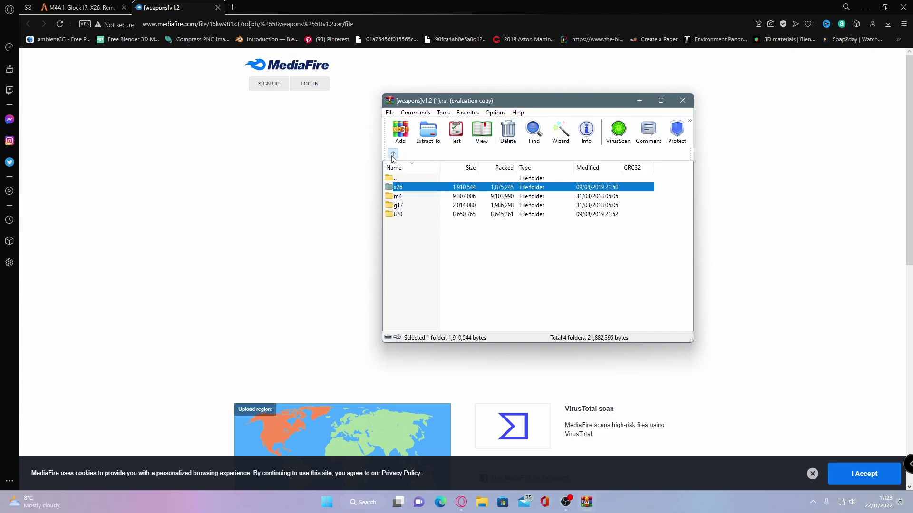
left_click(393, 154)
left_click(469, 250)
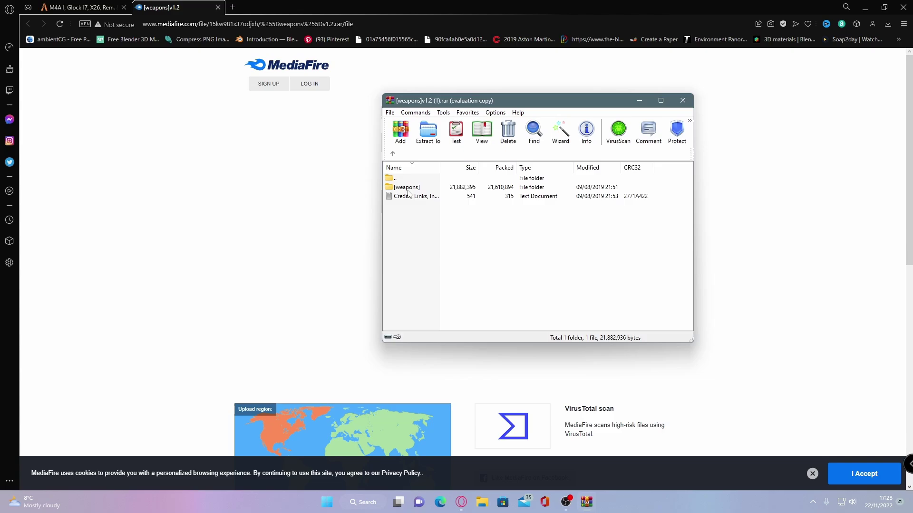
- Minimize the browser, move the archive window aside, and open a File Explorer window
left_click(869, 5)
left_click(865, 6)
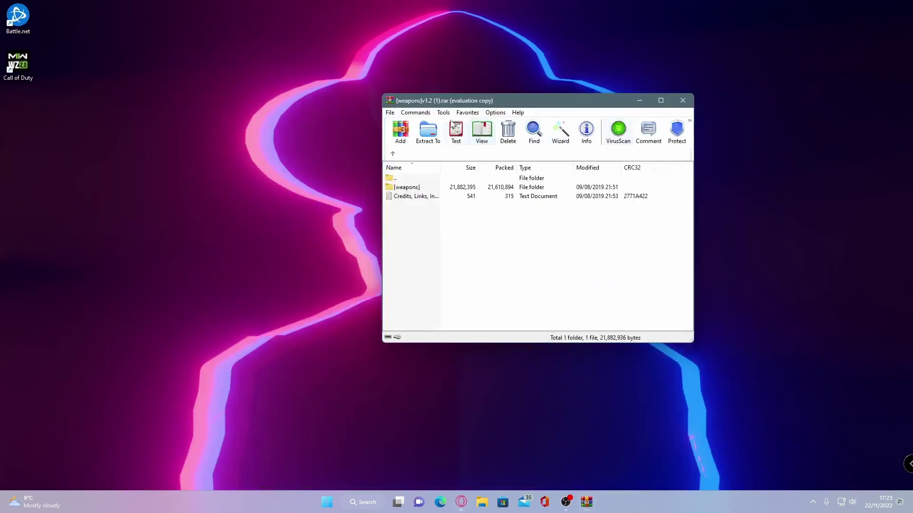
left_click_drag(450, 100, 572, 90)
left_click(482, 503)
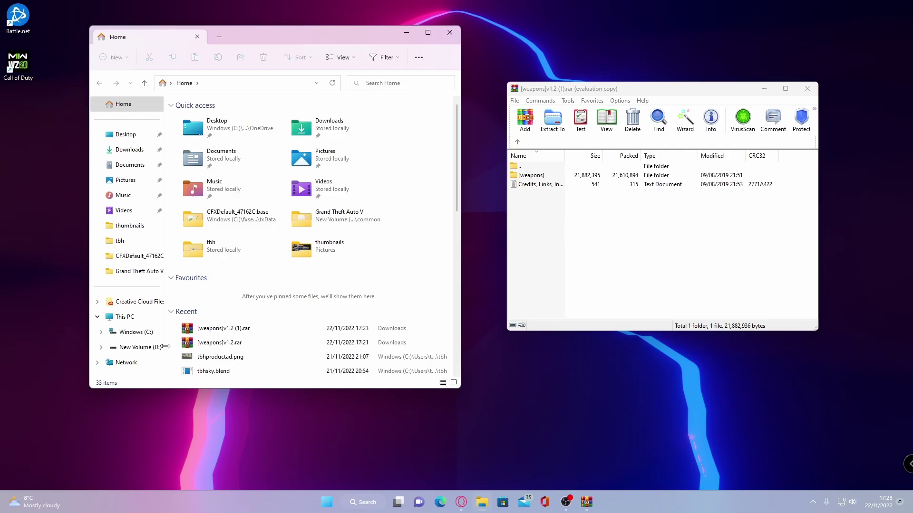
- Go to the server's resources folder at C:\fxserver\txData\CFXDefault_47162C.base\resources
left_click(136, 333)
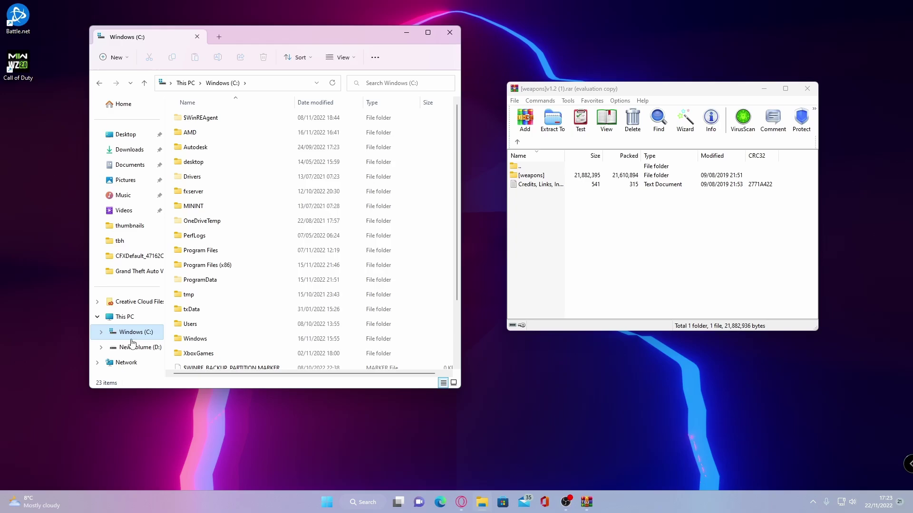
double_click(214, 196)
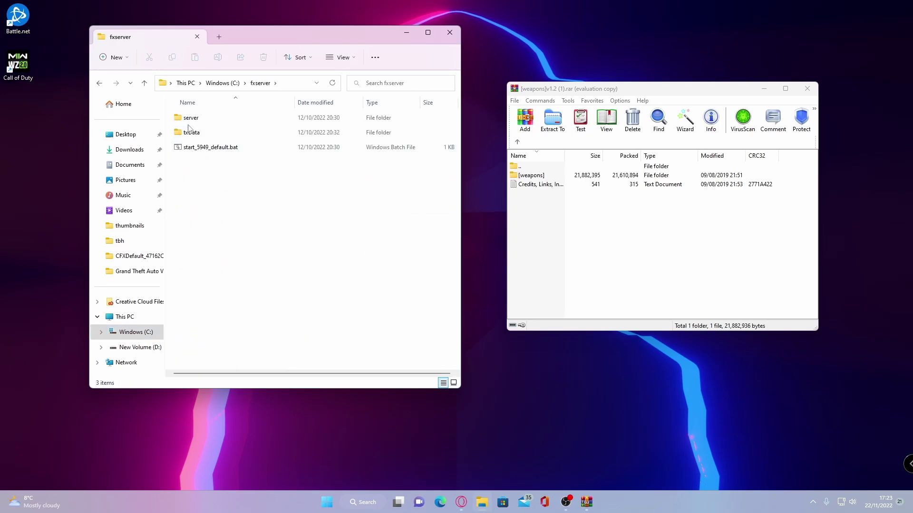
double_click(190, 131)
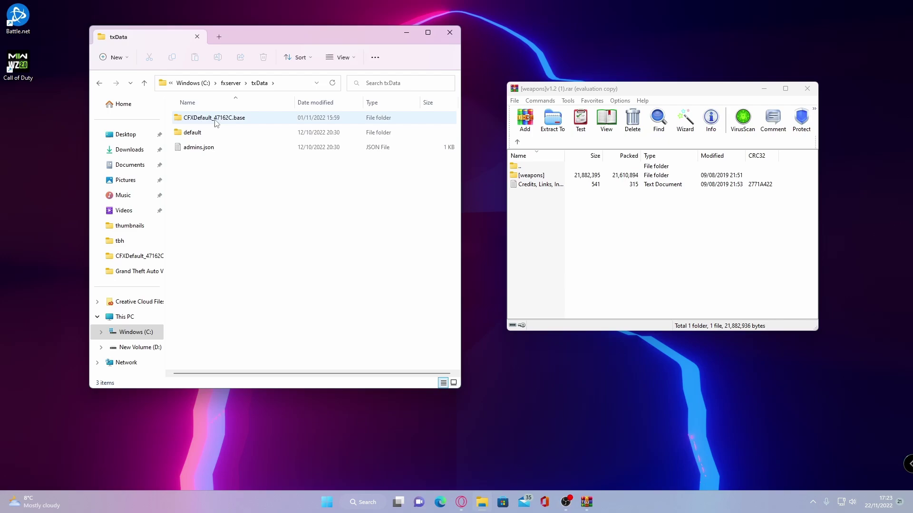
double_click(224, 121)
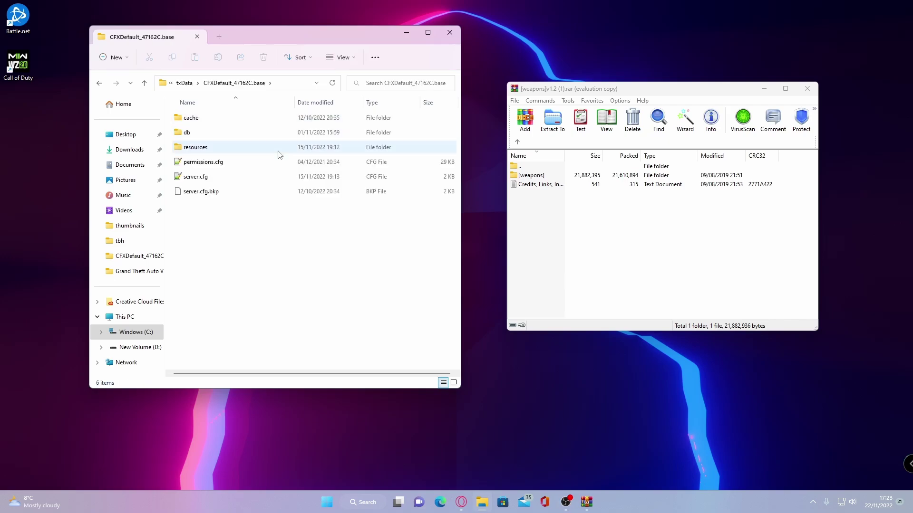
double_click(218, 149)
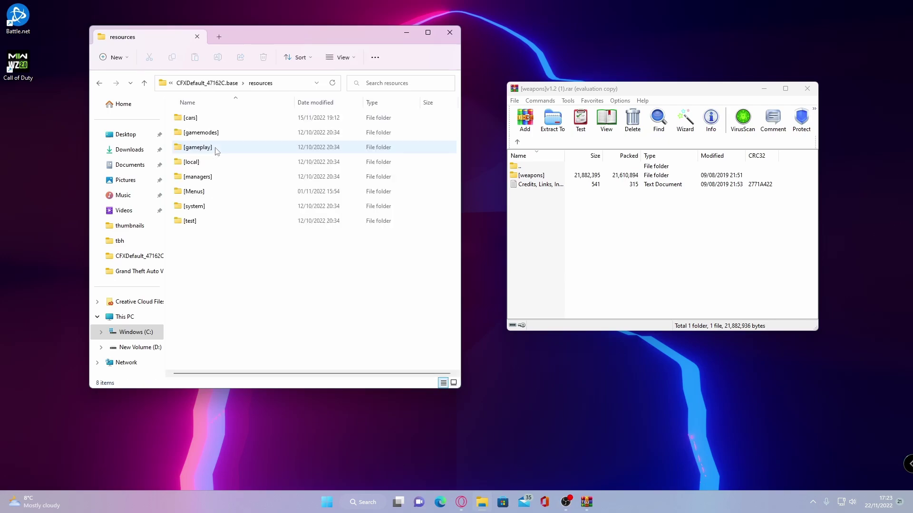
- Extract the inner [weapons] folder from the archive into the server's resources folder and check the extracted contents
left_click(594, 231)
left_click_drag(541, 179, 260, 270)
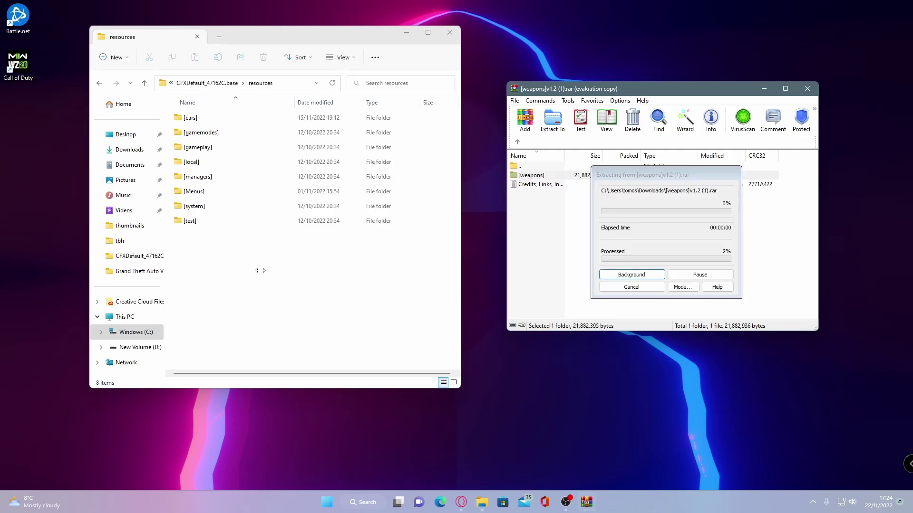
left_click(264, 275)
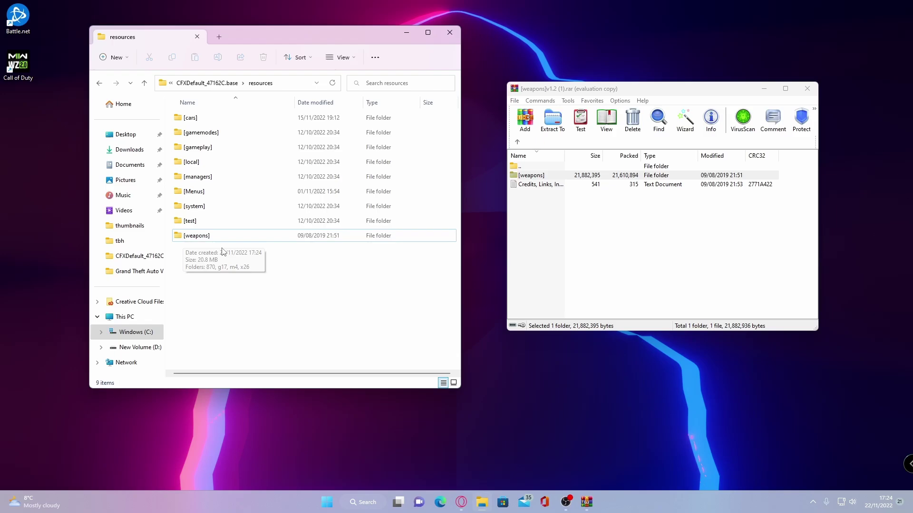
left_click(566, 85)
left_click_drag(567, 84, 589, 105)
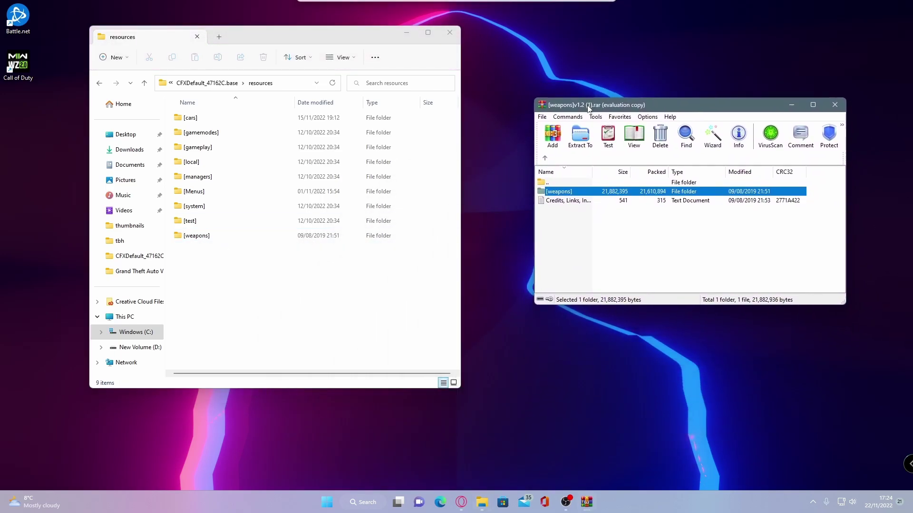
double_click(199, 236)
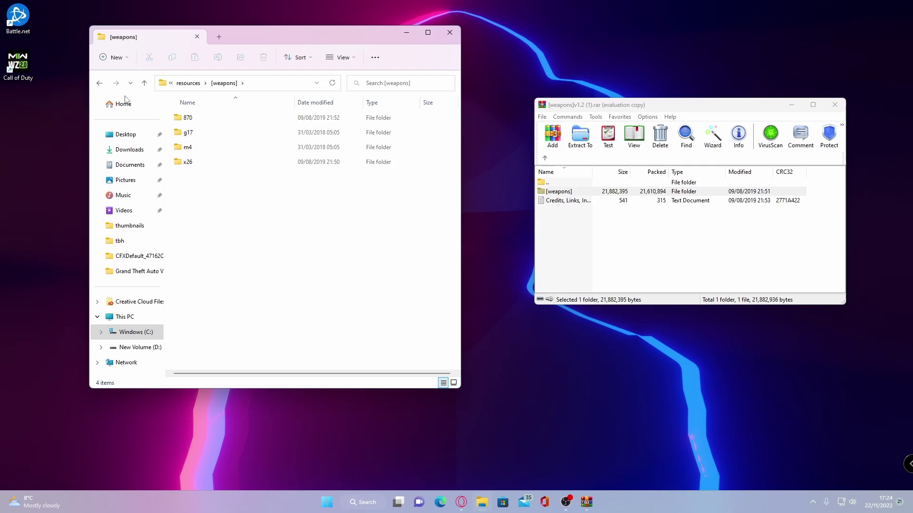
left_click(99, 84)
- Open server.cfg from the CFXDefault_47162C.base folder in Notepad++, declining the update
left_click(100, 86)
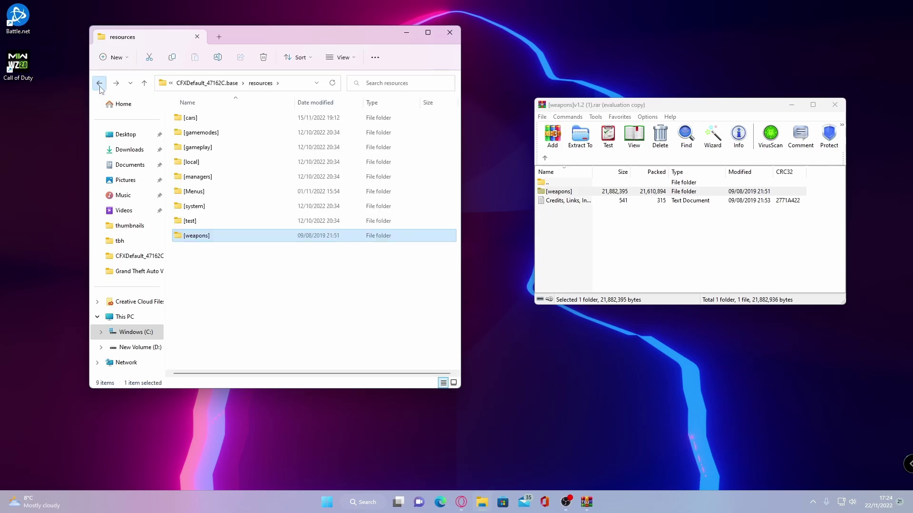
left_click(305, 244)
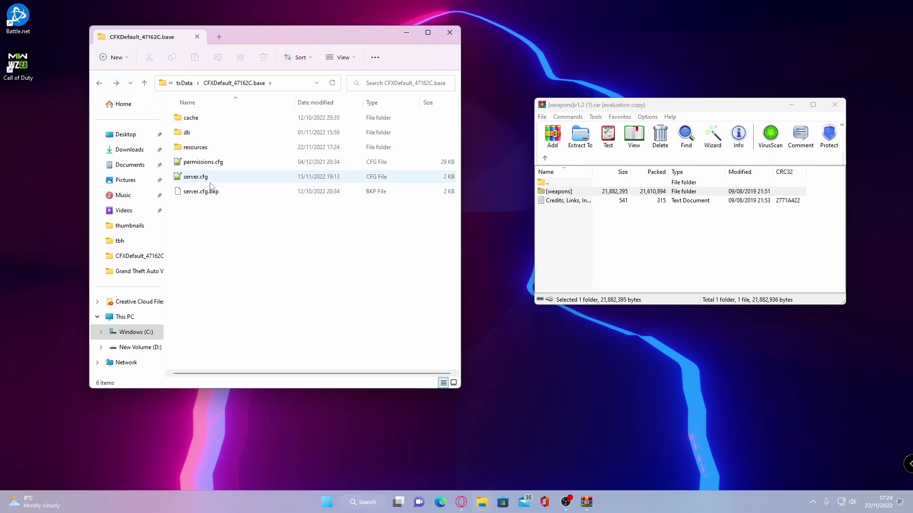
left_click(211, 183)
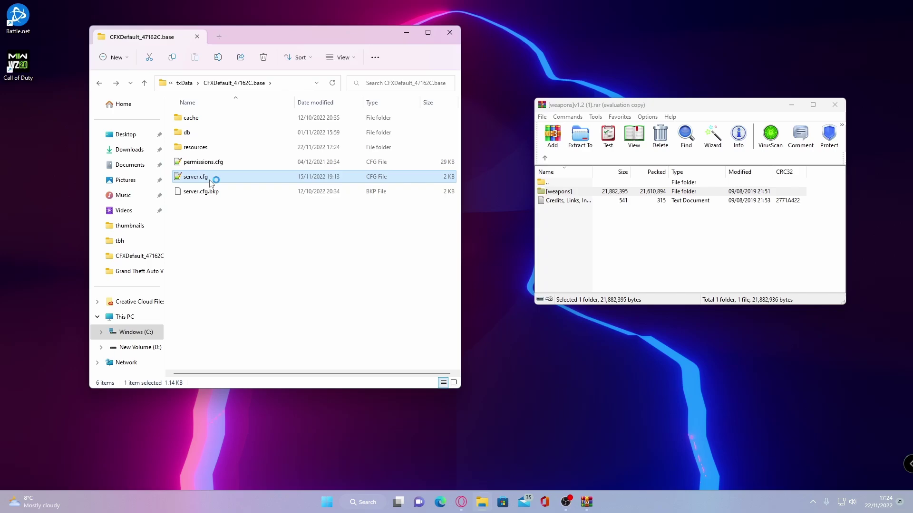
left_click(515, 279)
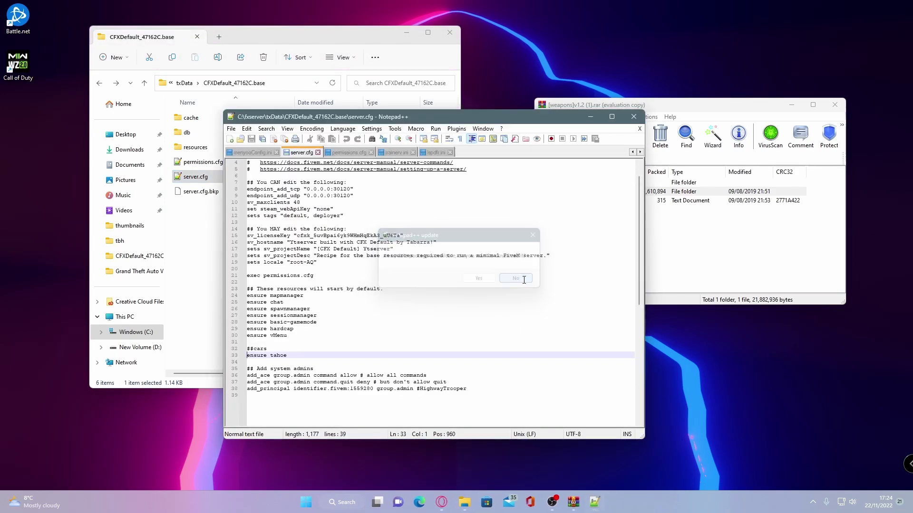
- Add a "##guns" section heading below the "ensure tahoe" line in server.cfg, followed by a new line
scroll(524, 280, "down", 1)
left_click(319, 341)
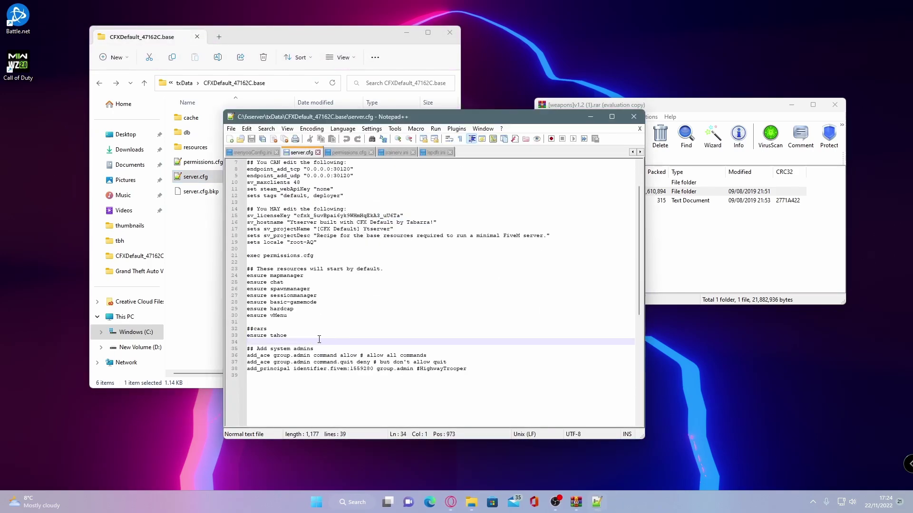
key("Return")
key("Return")
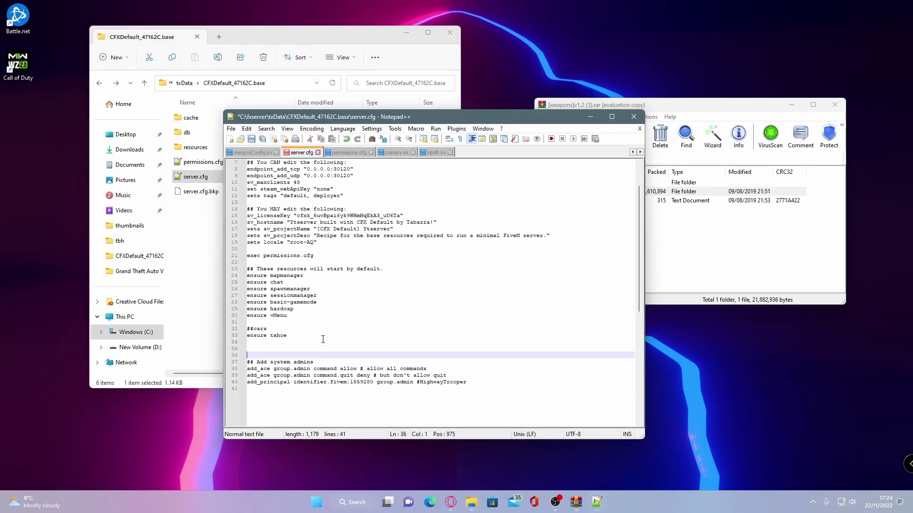
left_click(262, 349)
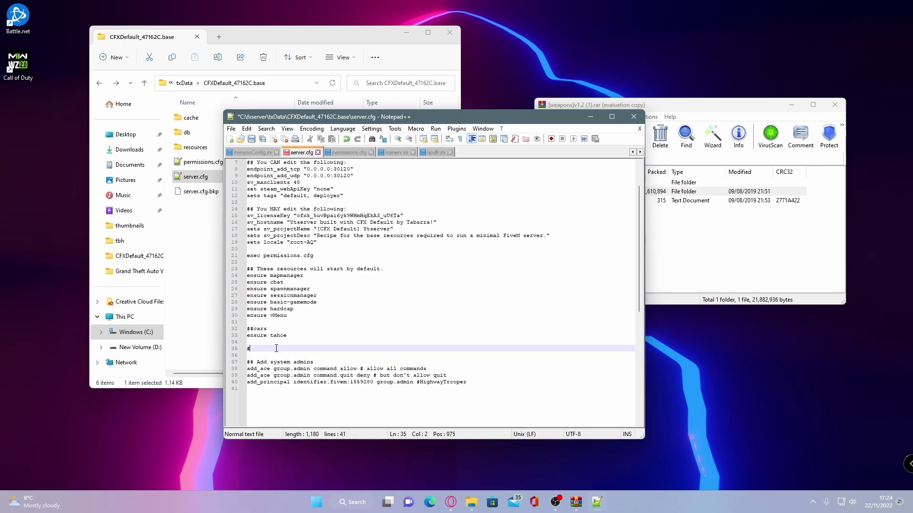
type("##guns")
key("Return")
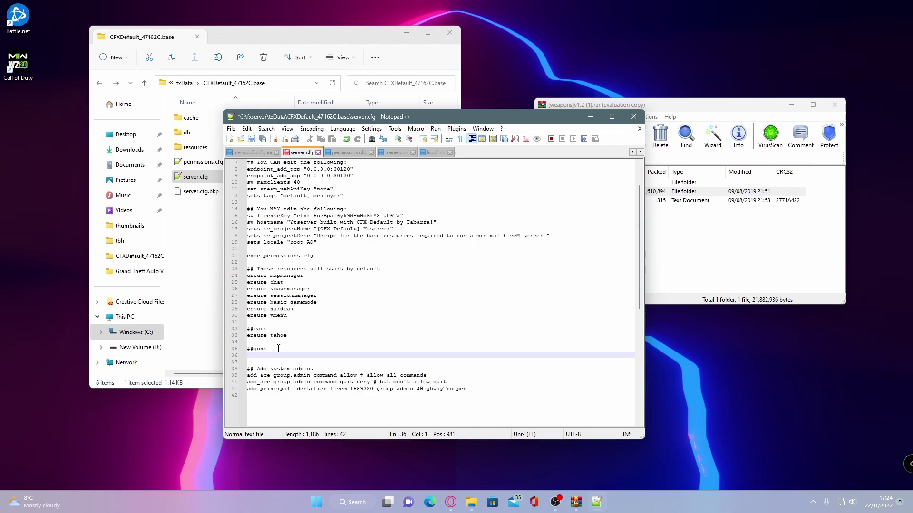
- Add the line "ensure x26" under ##guns in server.cfg, taking the resource name from the folders inside the archive's [weapons] folder
type("es")
type("nsure")
left_click(785, 236)
double_click(565, 192)
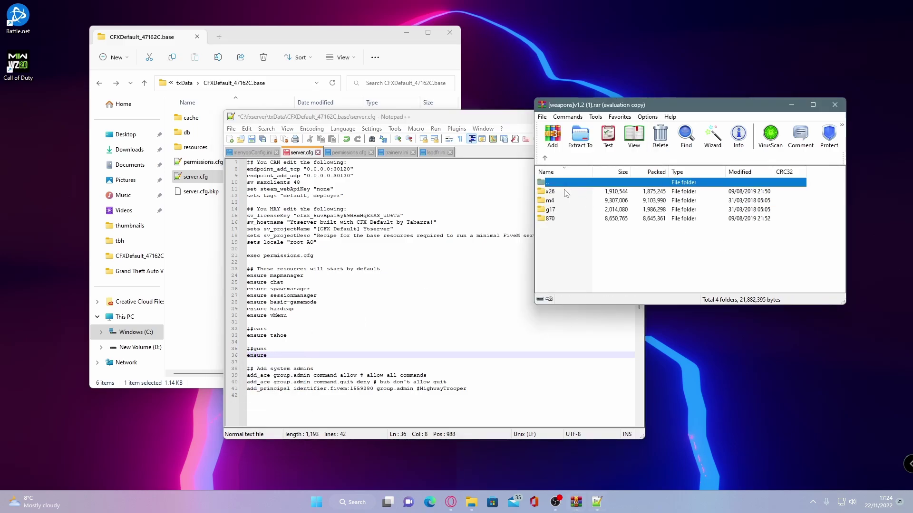
left_click(594, 256)
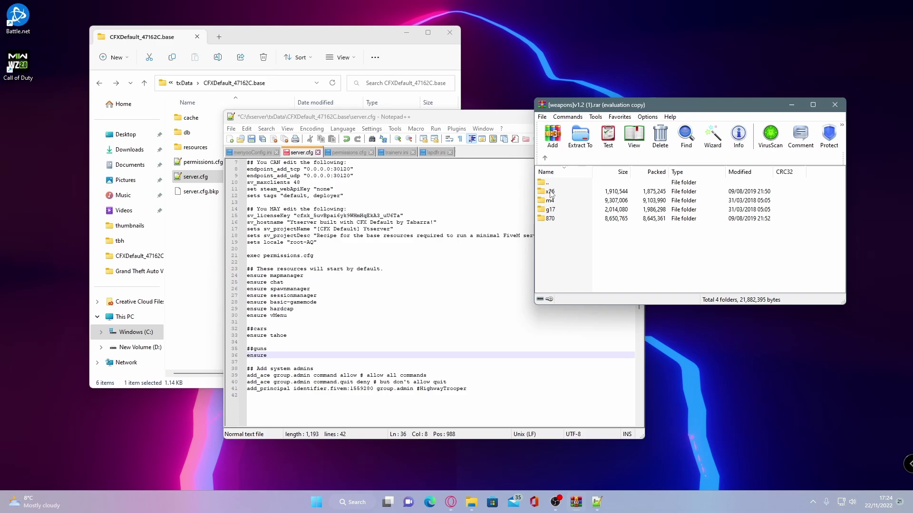
left_click(278, 356)
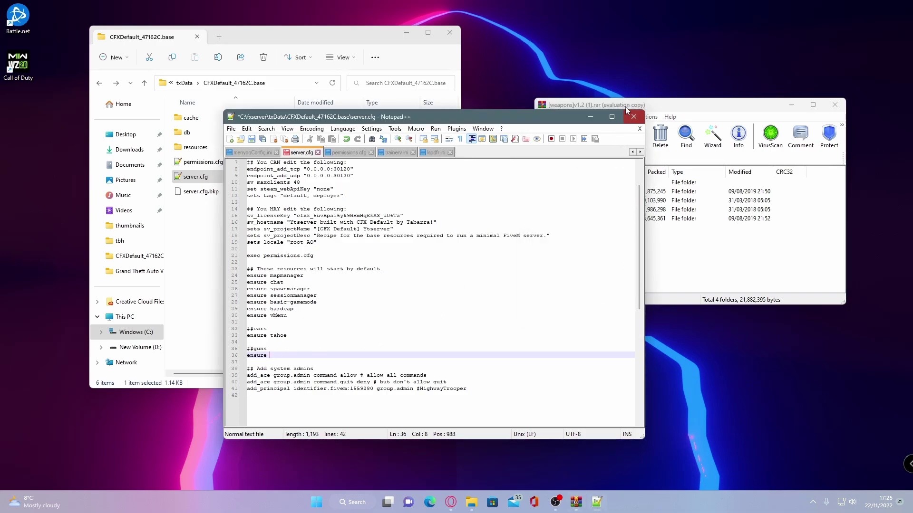
left_click_drag(626, 107, 724, 108)
left_click(276, 356)
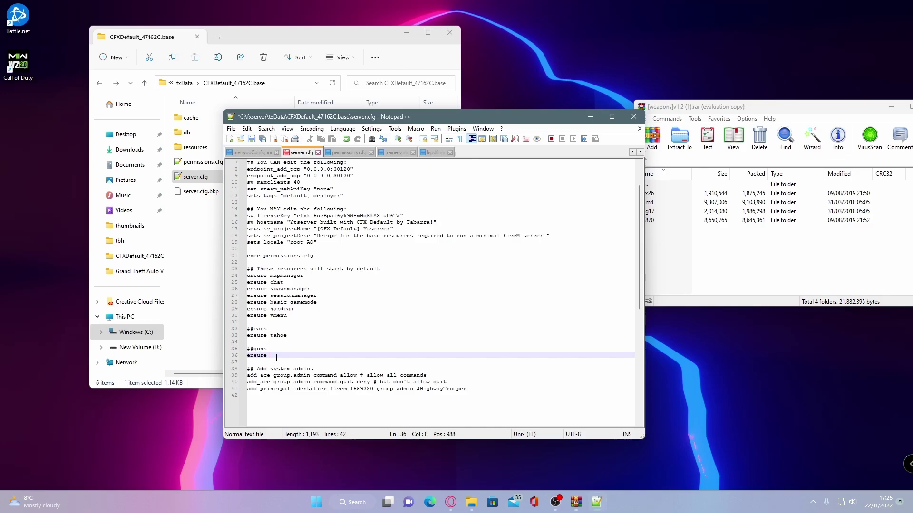
type("x26")
key("Return")
- Add the line "ensure m4" below the x26 entry in server.cfg, keeping the archive's folder list in view
type("ens")
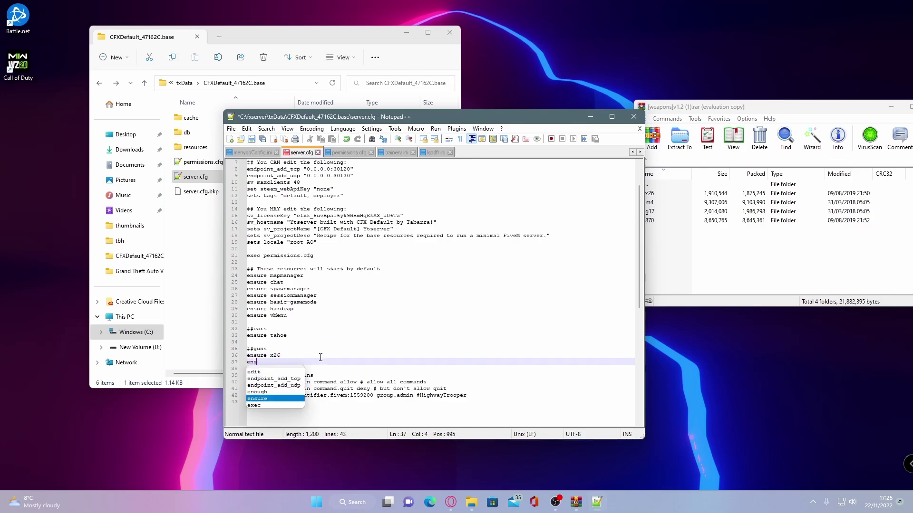
type("ure")
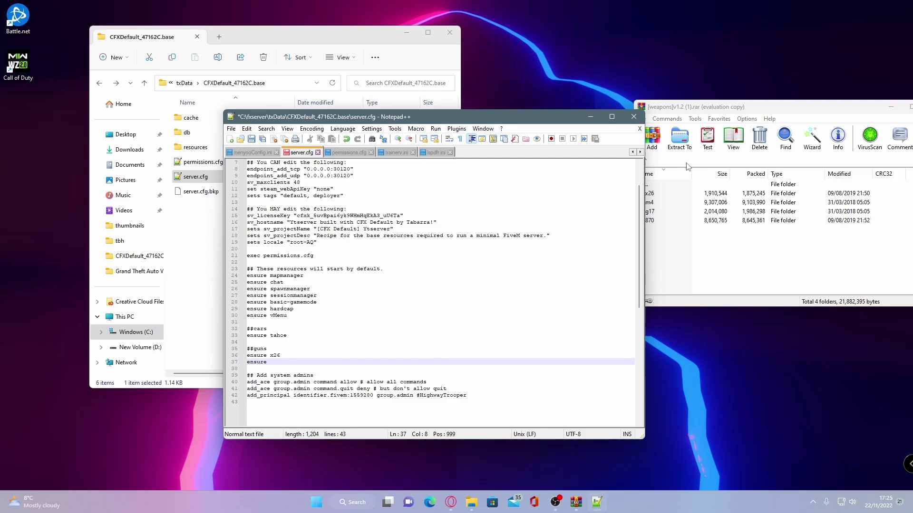
left_click_drag(695, 113, 709, 118)
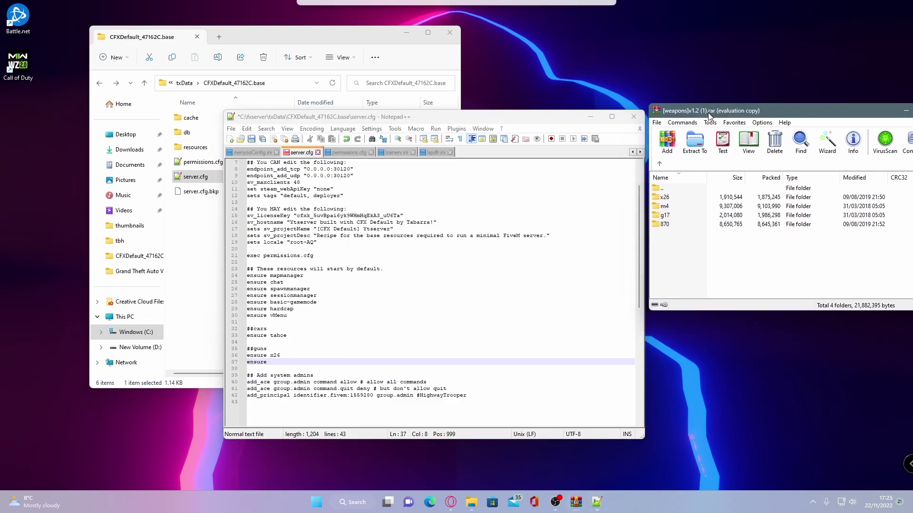
left_click(277, 362)
type("m4")
key("Return")
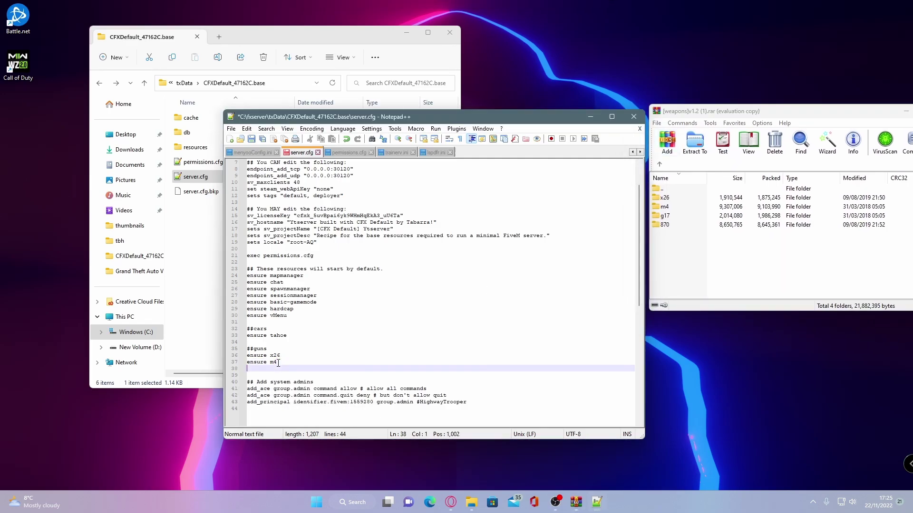
- Add the lines "ensure g17" and "enusre 870" below the m4 entry, then save and close server.cfg
type("ensure g17")
key("Return")
type("enusre")
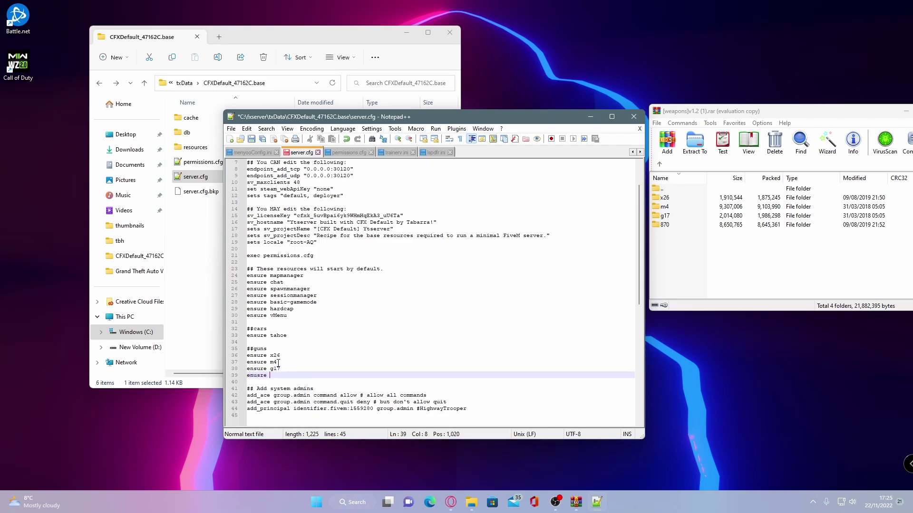
type(" 870")
left_click(251, 139)
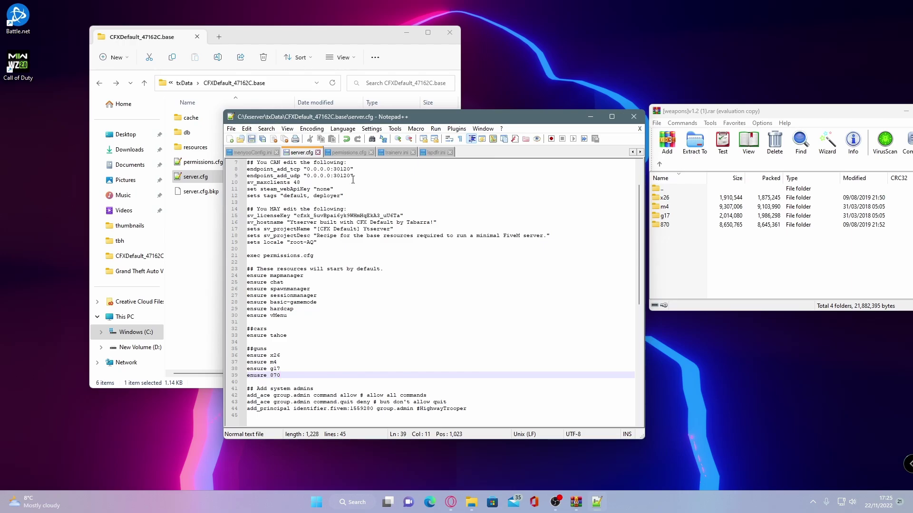
left_click(634, 118)
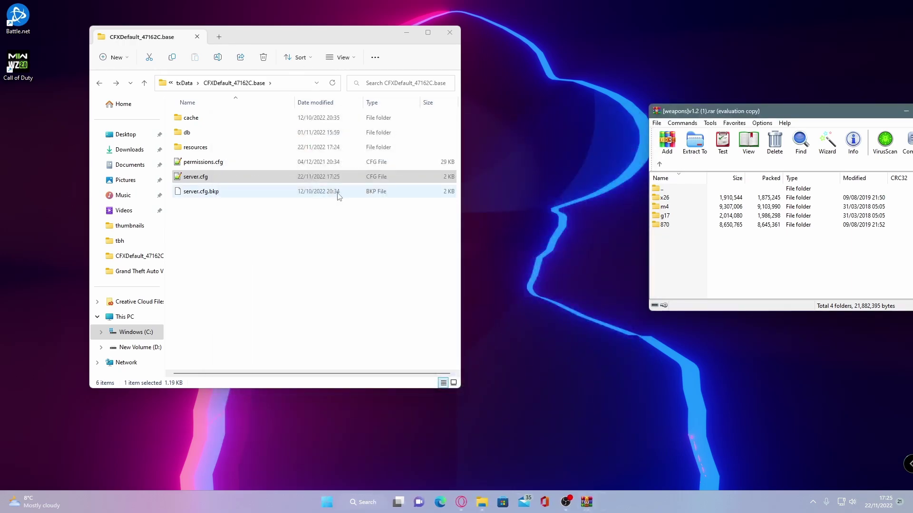
- Open addons.json from the resources\[Menus]\vMenu\config folder
left_click(324, 303)
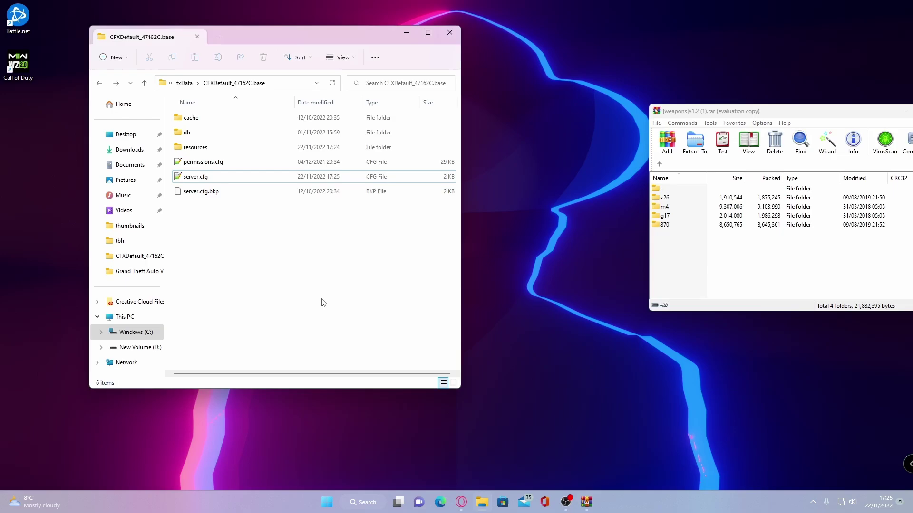
left_click_drag(693, 113, 532, 106)
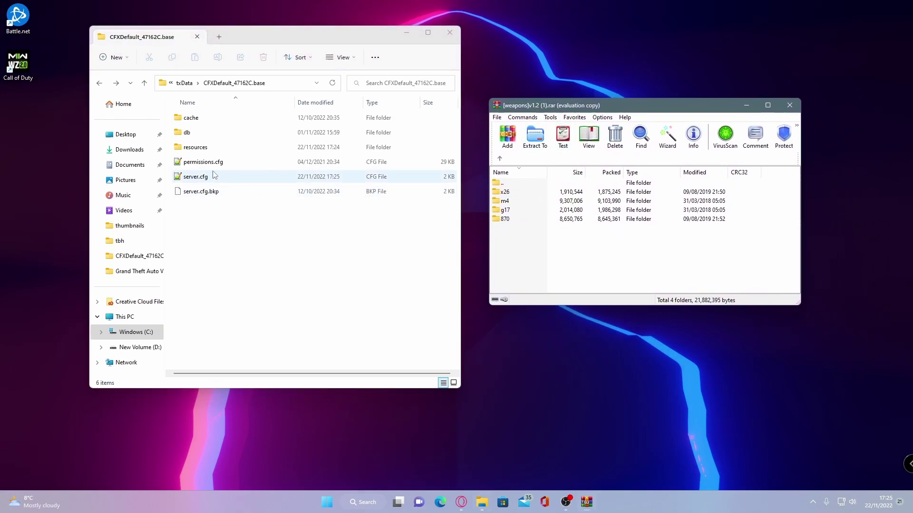
double_click(200, 147)
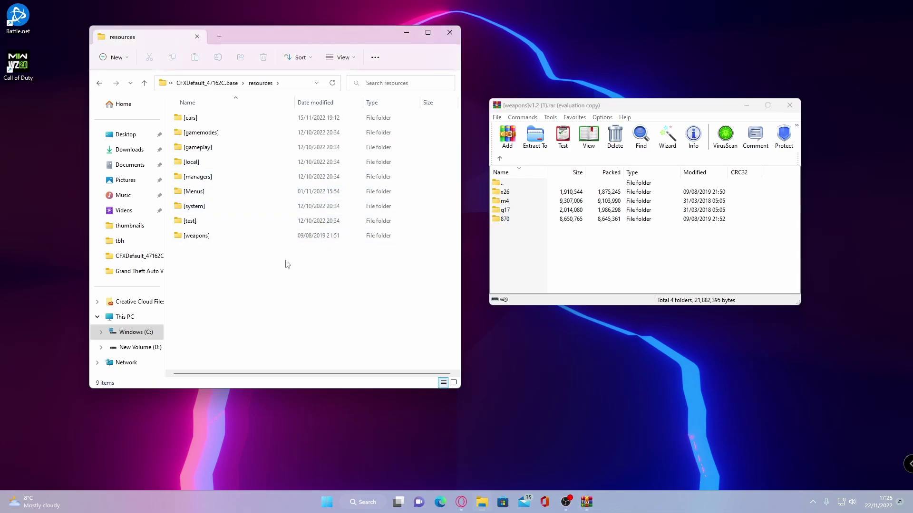
double_click(209, 192)
double_click(199, 119)
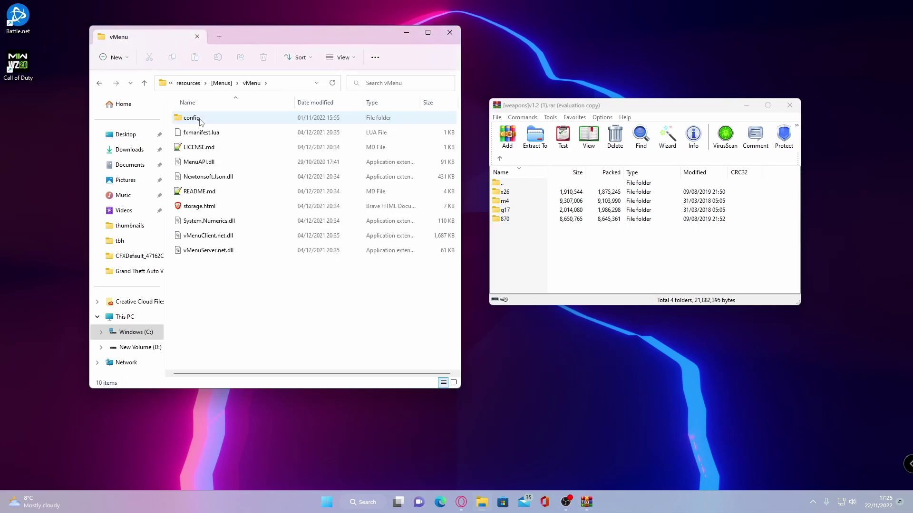
double_click(197, 121)
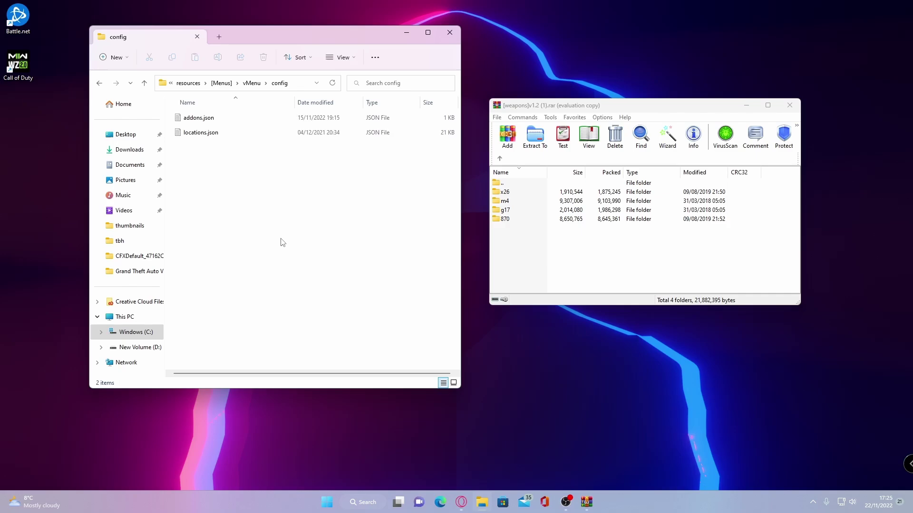
left_click(200, 124)
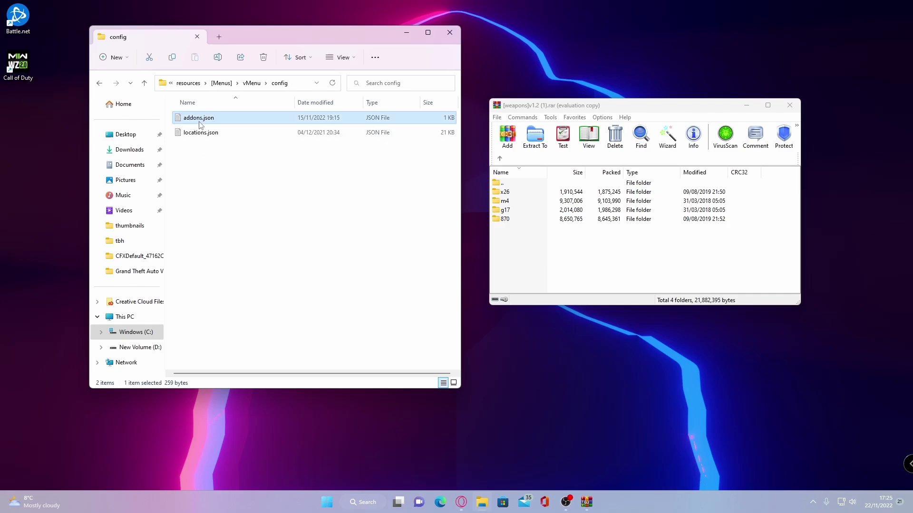
double_click(200, 119)
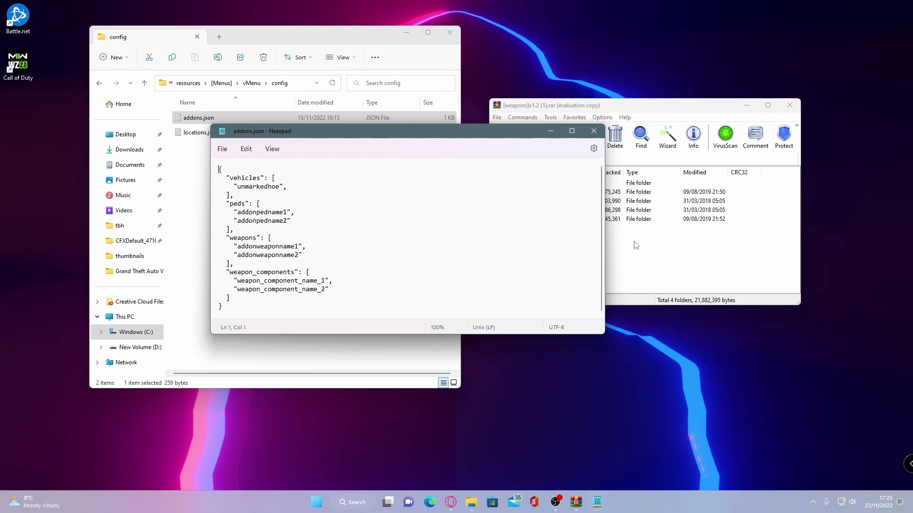
- Replace "addonweaponname1" in addons.json with "stungun", taken from the file names in the archive's x26 folder
left_click_drag(526, 105, 622, 149)
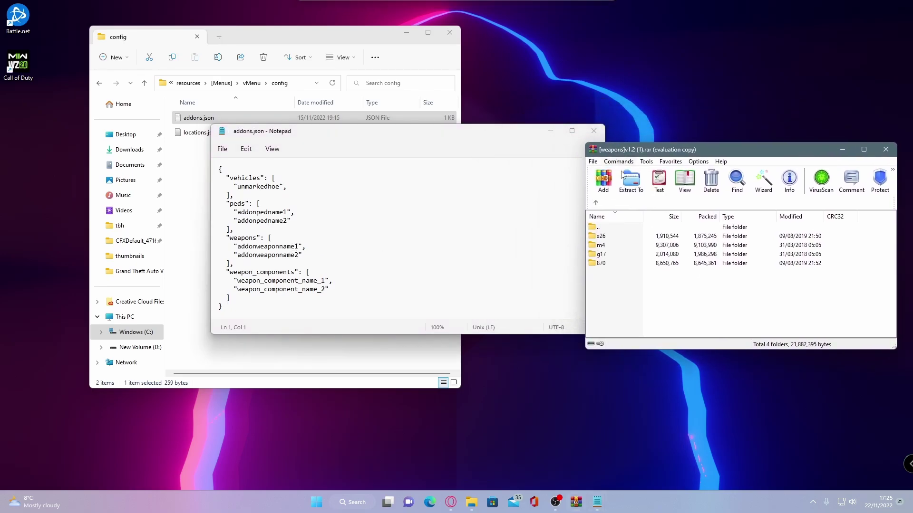
double_click(612, 237)
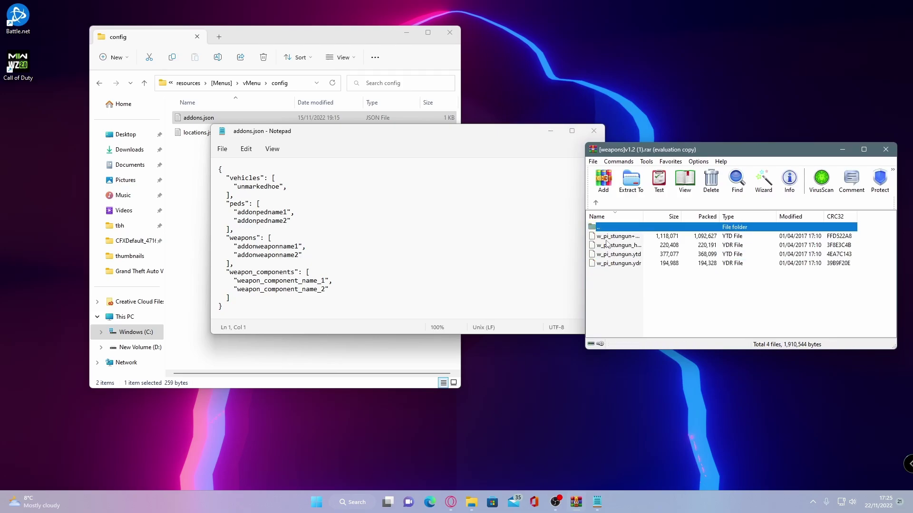
left_click(615, 236)
left_click(628, 236)
left_click_drag(632, 237, 612, 241)
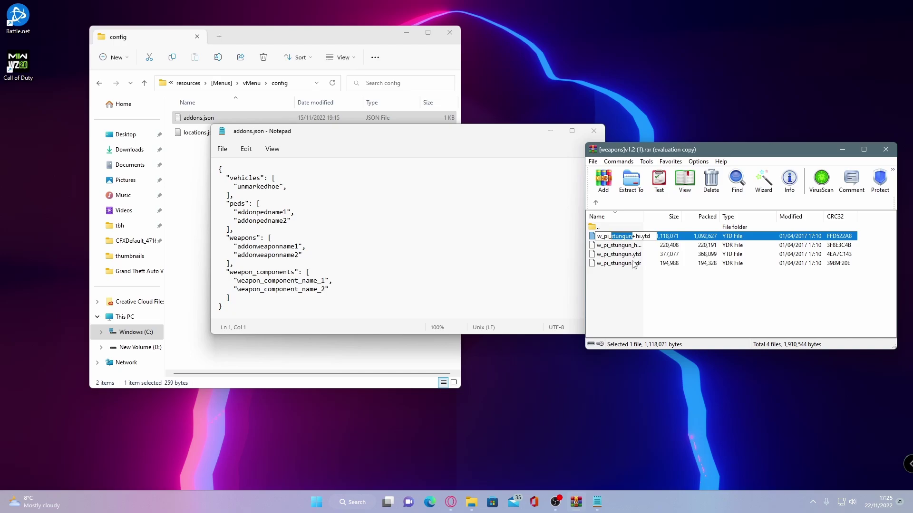
left_click(292, 247)
left_click_drag(298, 246, 238, 246)
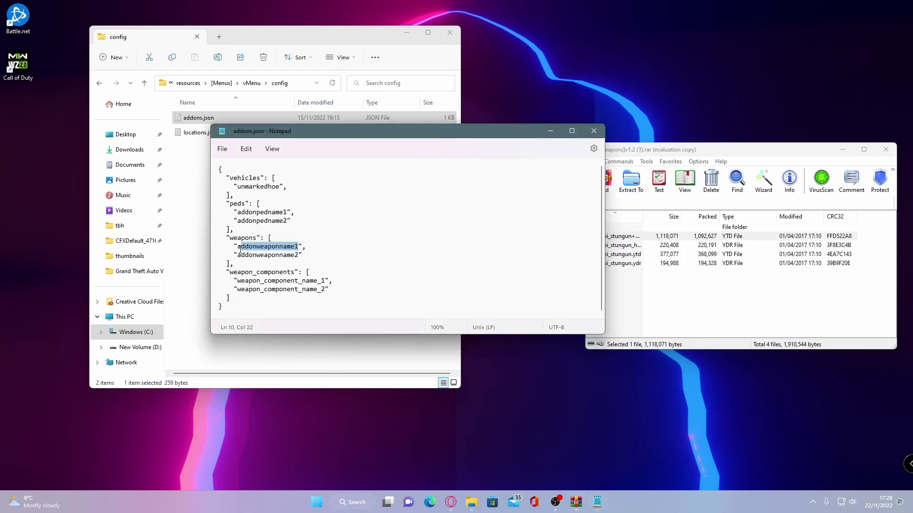
type("stungun")
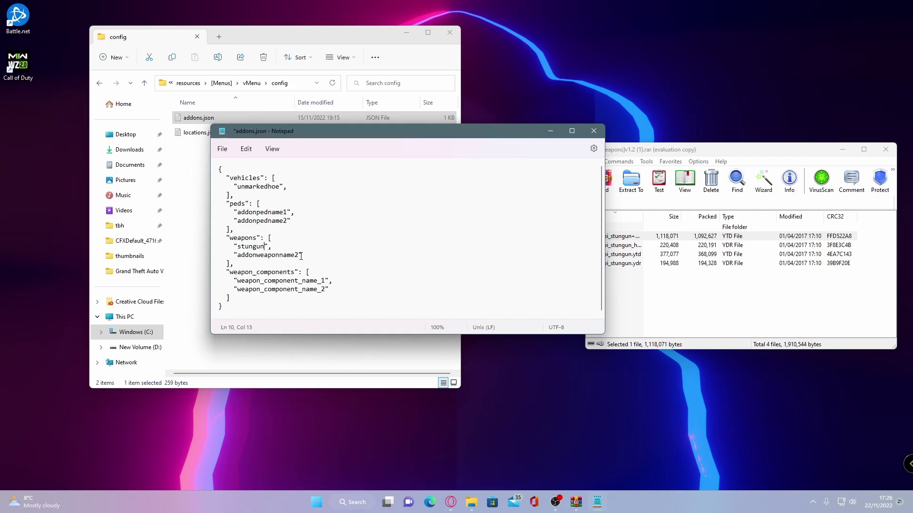
- Copy the text "ar_carbinerifle" from a file name in the archive's m4 folder
left_click_drag(298, 256, 240, 255)
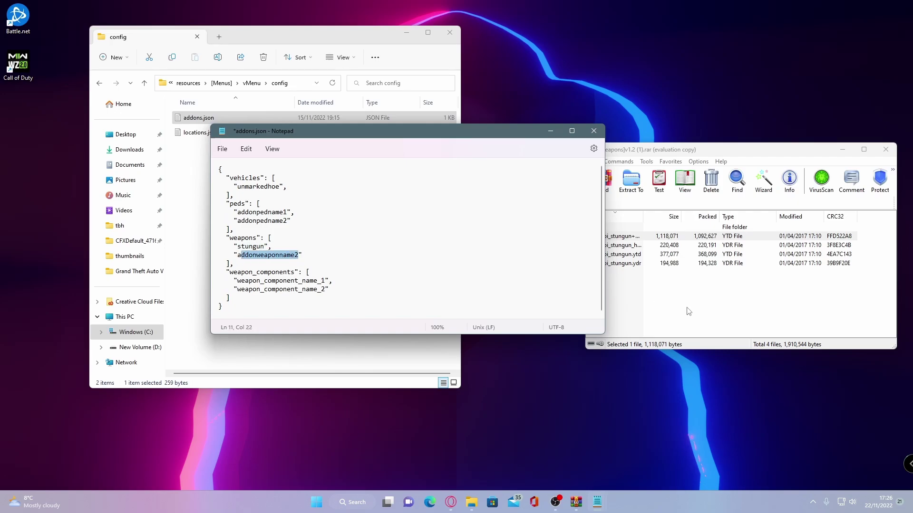
left_click(689, 311)
left_click(595, 203)
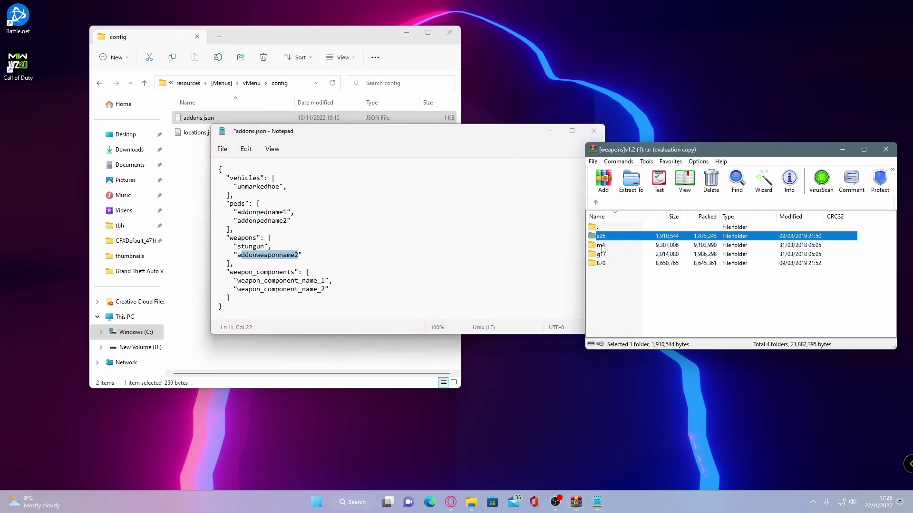
double_click(611, 236)
left_click(610, 238)
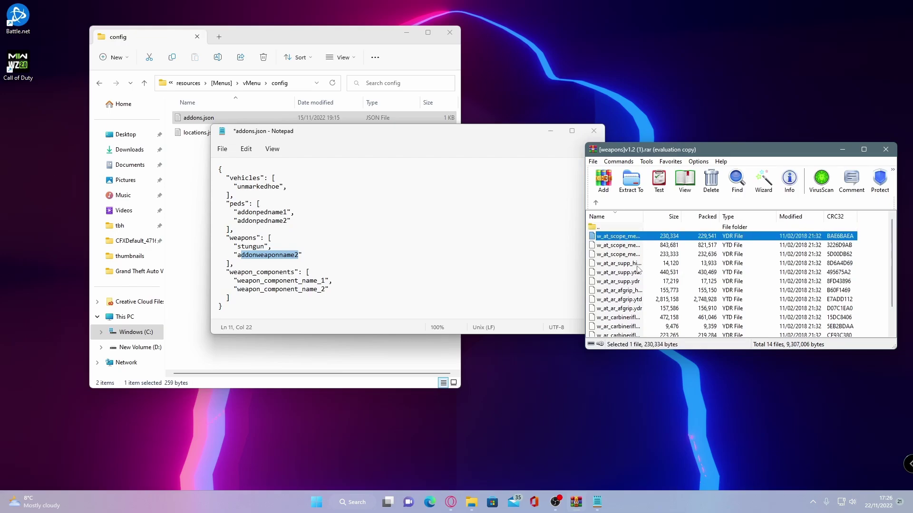
scroll(640, 270, "down", 1)
left_click(624, 291)
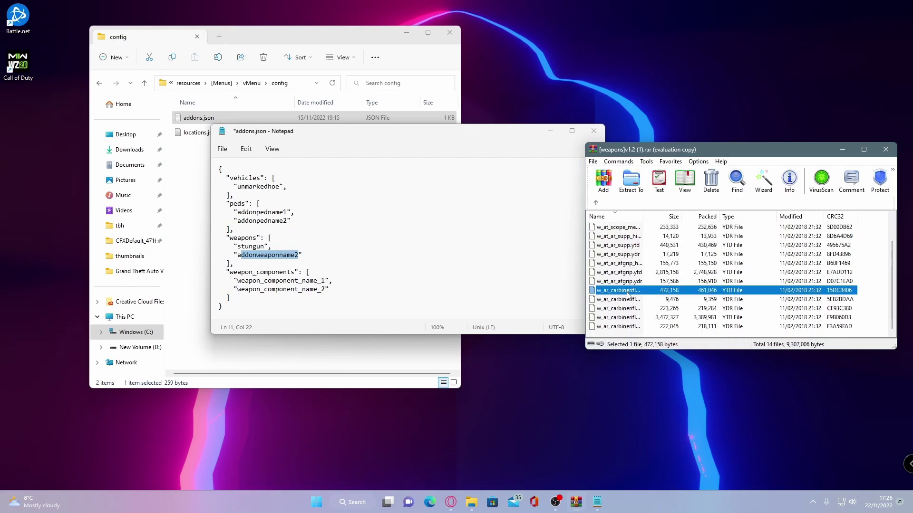
left_click(627, 292)
mouse_move(640, 293)
left_mouse_down()
mouse_move(610, 293)
mouse_move(640, 297)
left_mouse_up()
key("ctrl+c")
left_click(604, 292)
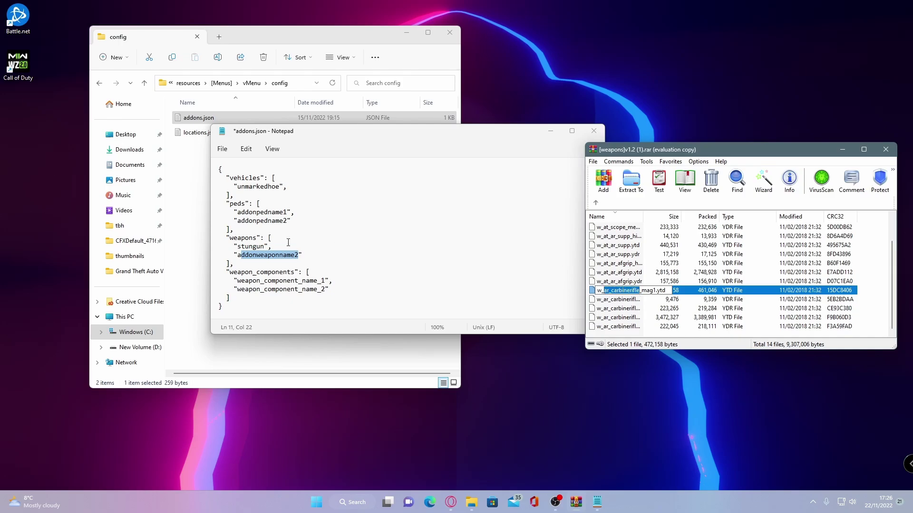
- Replace "addonweaponname2" in addons.json with the copied "ar_carbinerifle" and put a comma after the entry
left_click(265, 255)
left_click_drag(298, 256, 239, 258)
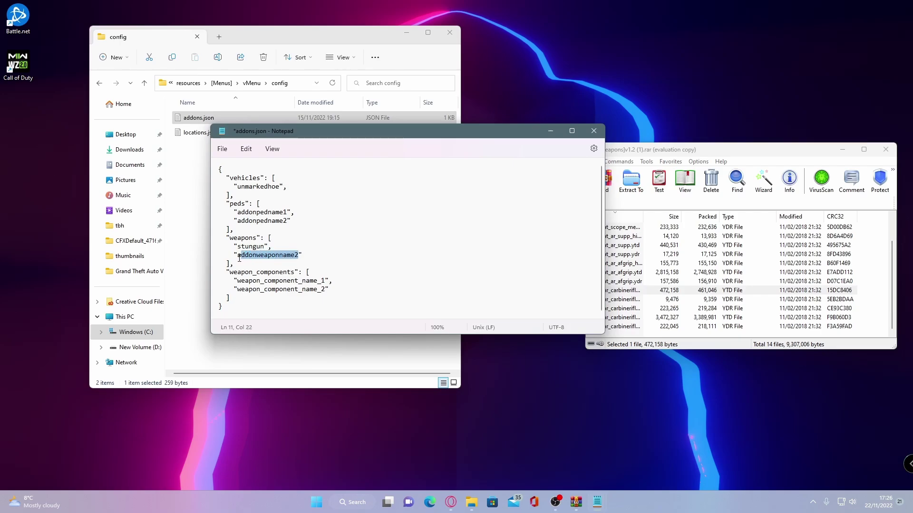
key("ctrl+v")
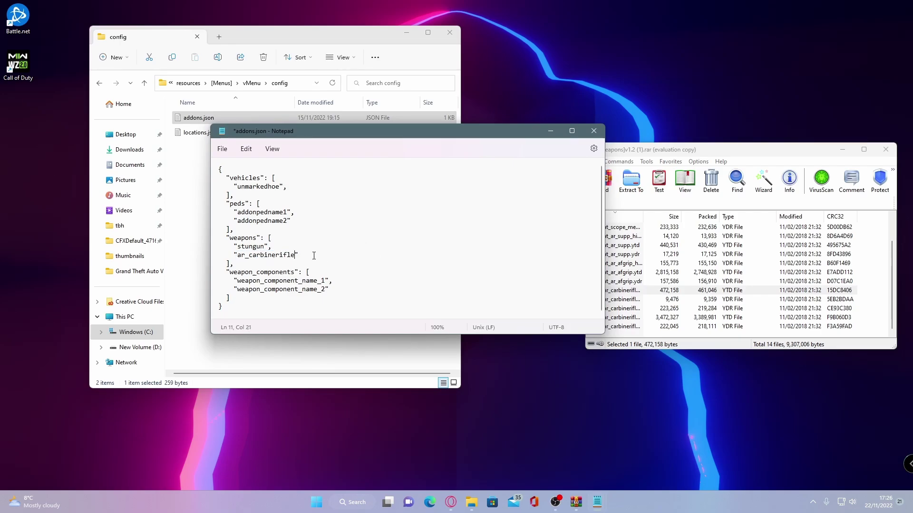
key("End")
- Duplicate the "ar_carbinerifle", entry onto a new line at the end of the weapons list
left_click_drag(306, 256, 231, 258)
key("ctrl+c")
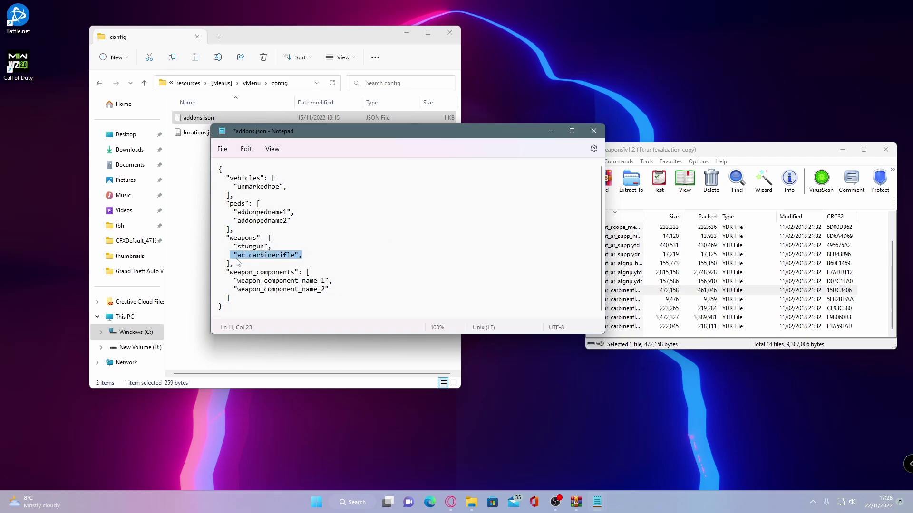
left_click(309, 253)
key("Return")
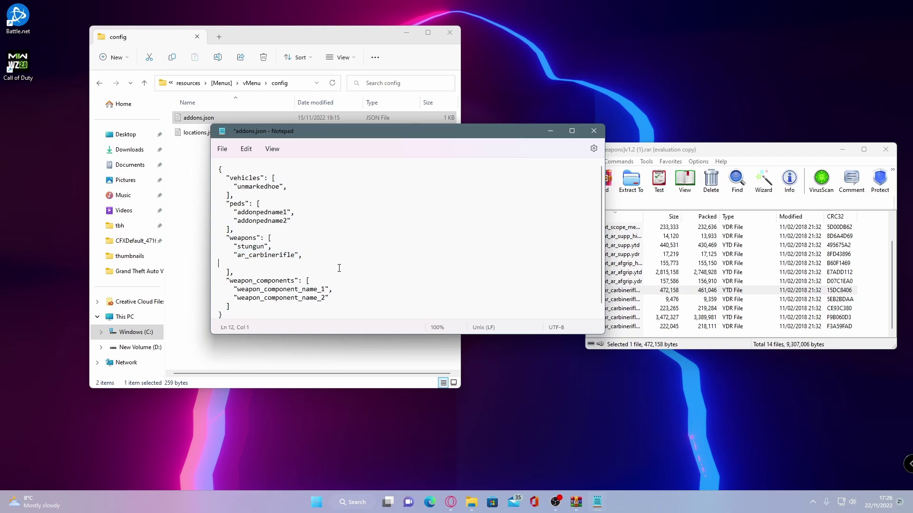
key("ctrl+v")
- Open the stream folder inside the archive's g17 folder and copy the text "combatpistol" from a file name
left_click(618, 202)
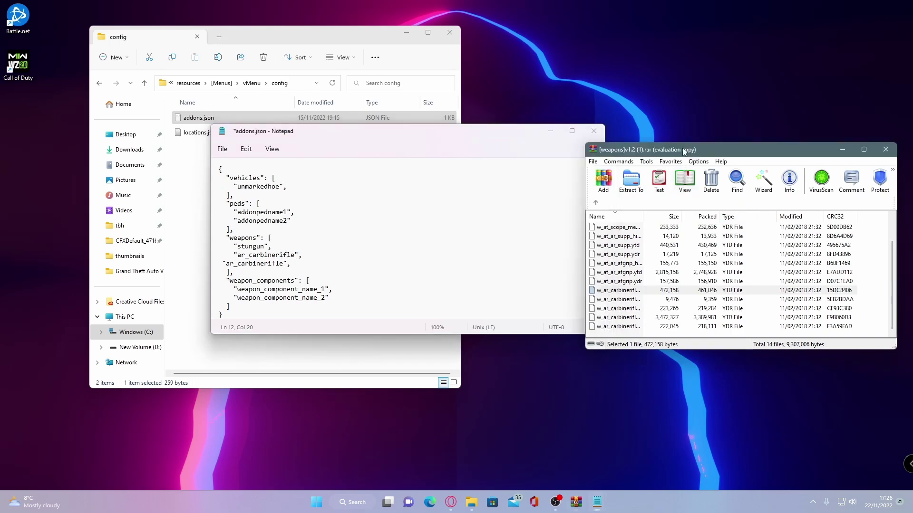
left_click(595, 203)
left_click(595, 202)
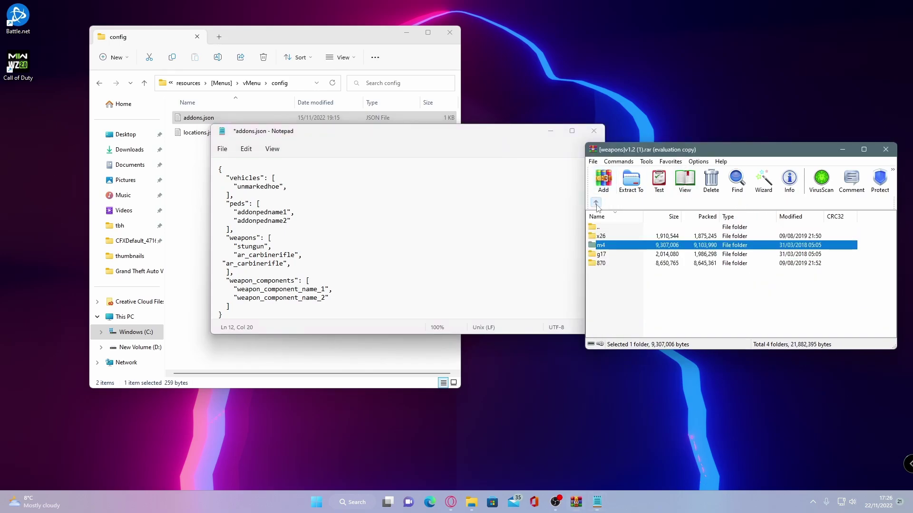
left_click(603, 263)
double_click(604, 263)
double_click(611, 236)
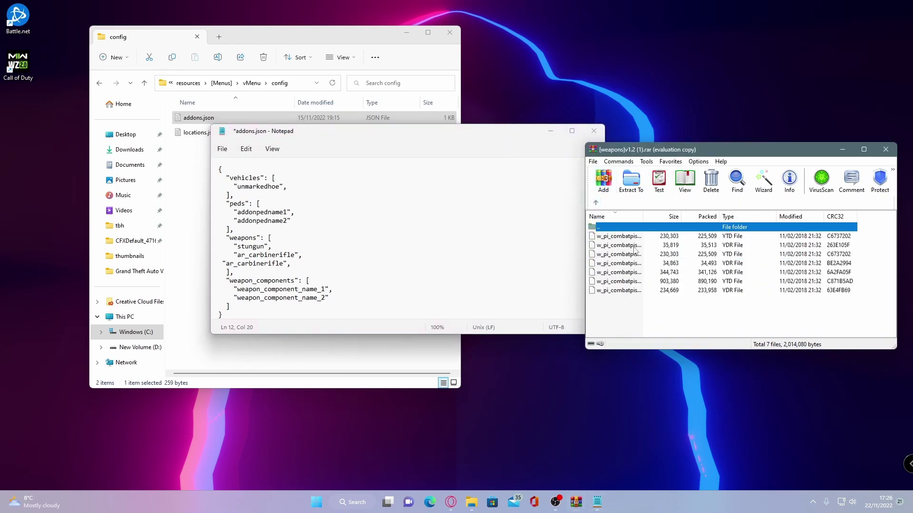
left_click(624, 240)
left_click(624, 238)
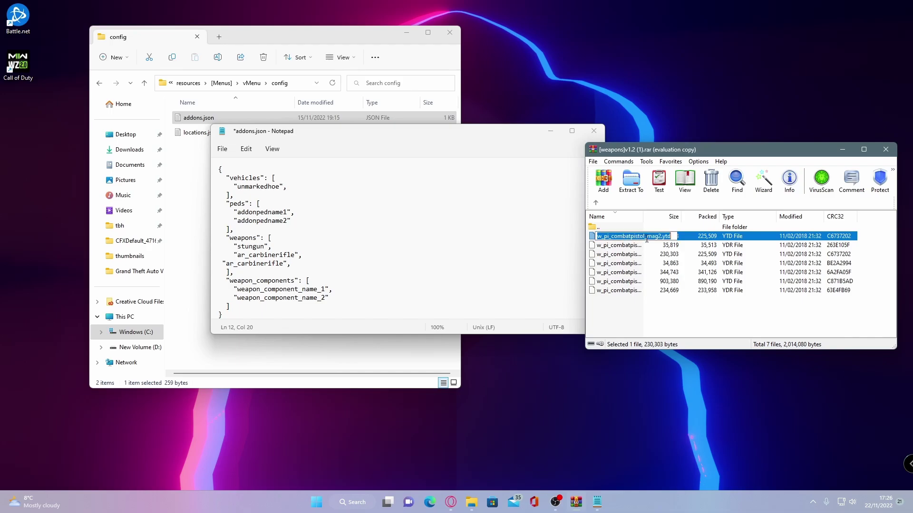
left_click_drag(646, 238, 614, 240)
- Replace the duplicated "ar_carbinerifle" entry's name in the addons.json weapons list with "combatpistol"
left_click(235, 284)
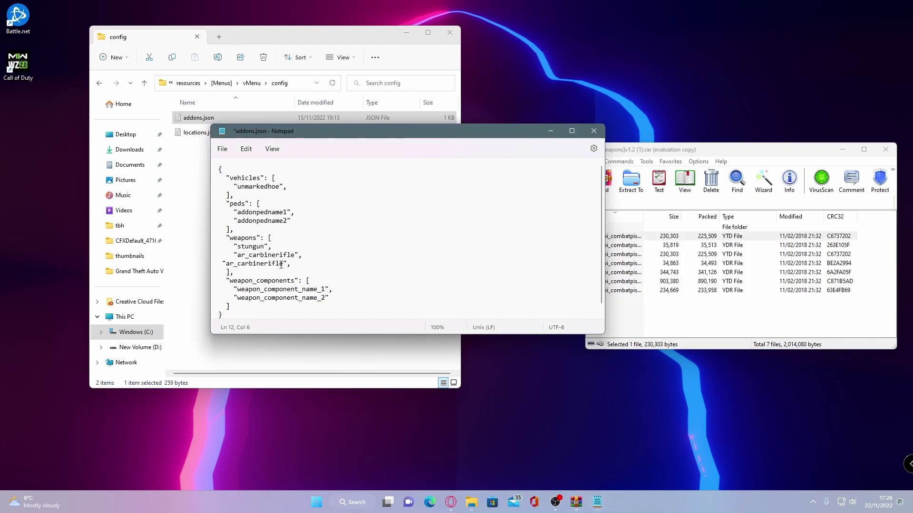
left_click_drag(284, 264, 243, 268)
double_click(241, 264)
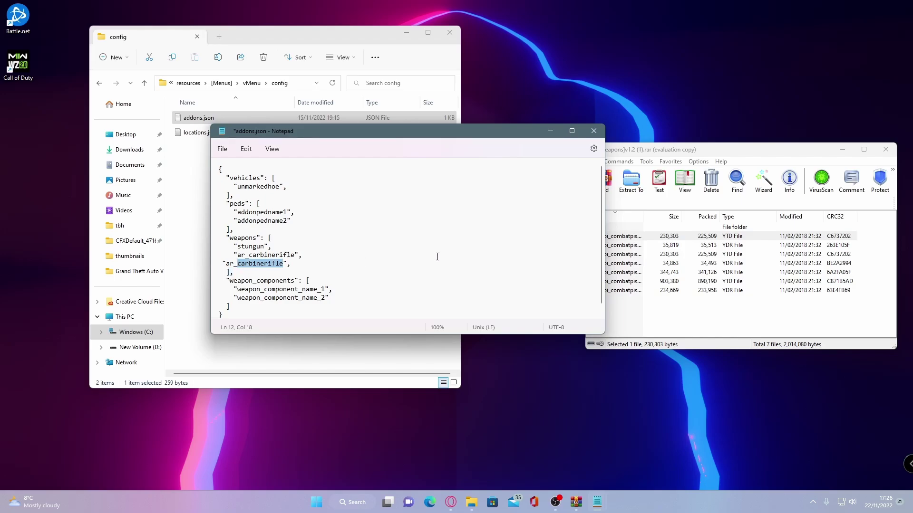
left_click_drag(284, 264, 226, 265)
type("combatpistol")
- Open the stream folder inside the archive's 870 folder and select the text "pumpshotgun" in a file name
left_click(787, 338)
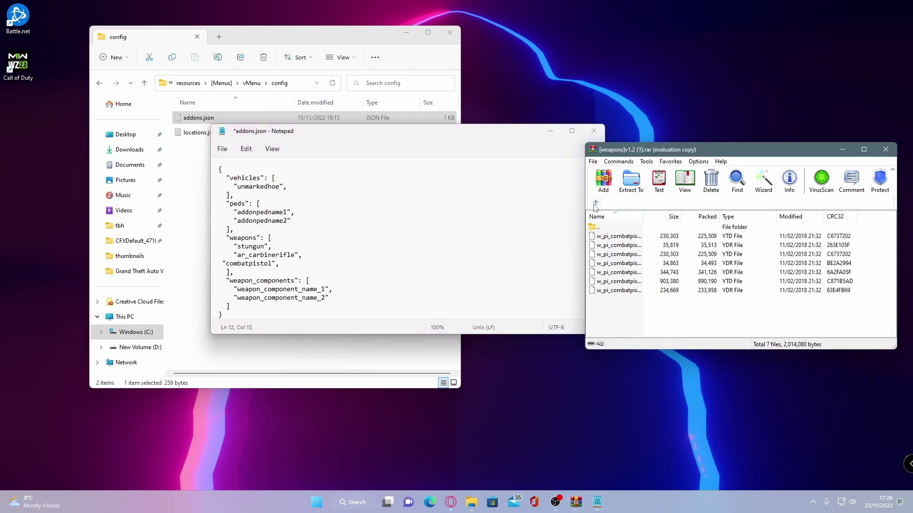
double_click(609, 227)
double_click(602, 263)
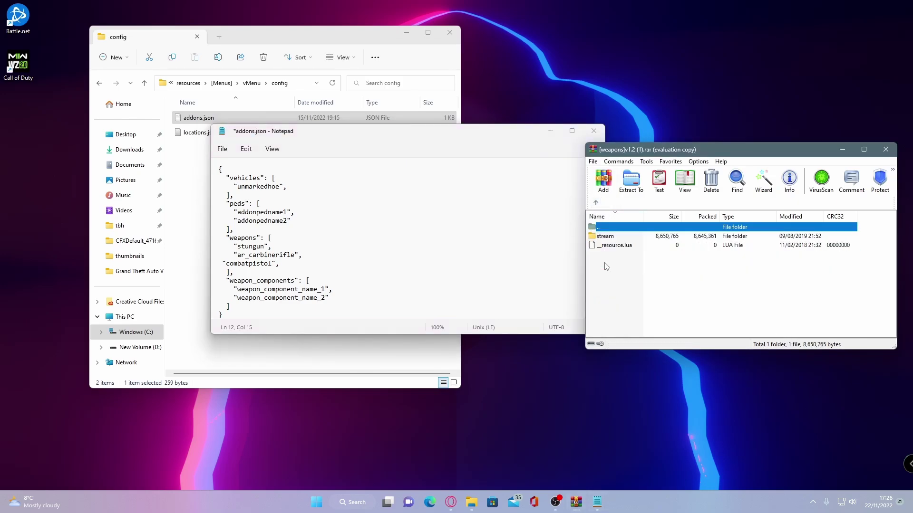
left_click(620, 237)
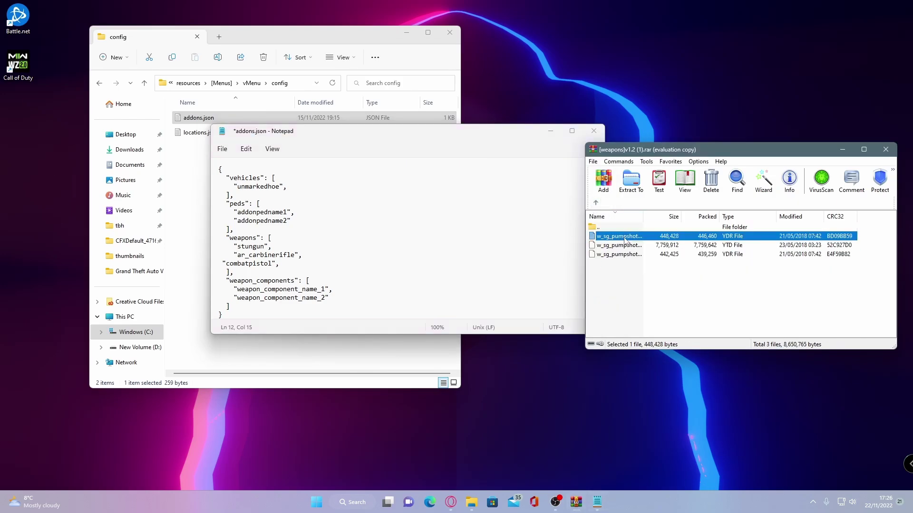
left_click(625, 241)
left_click_drag(648, 240, 611, 240)
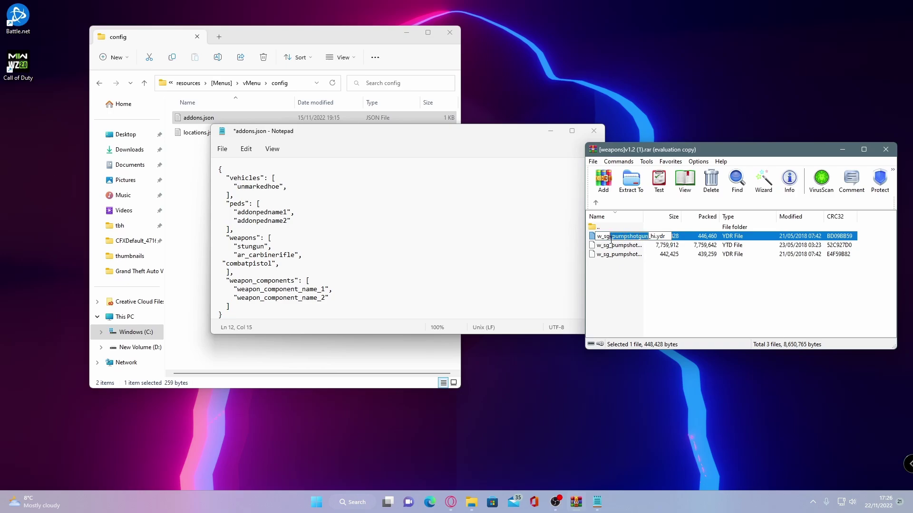
- Duplicate the "combatpistol", entry onto a new line at the end of the weapons list and remove the duplicate's trailing comma
left_click(288, 262)
left_click_drag(282, 264, 223, 265)
key("ctrl+c")
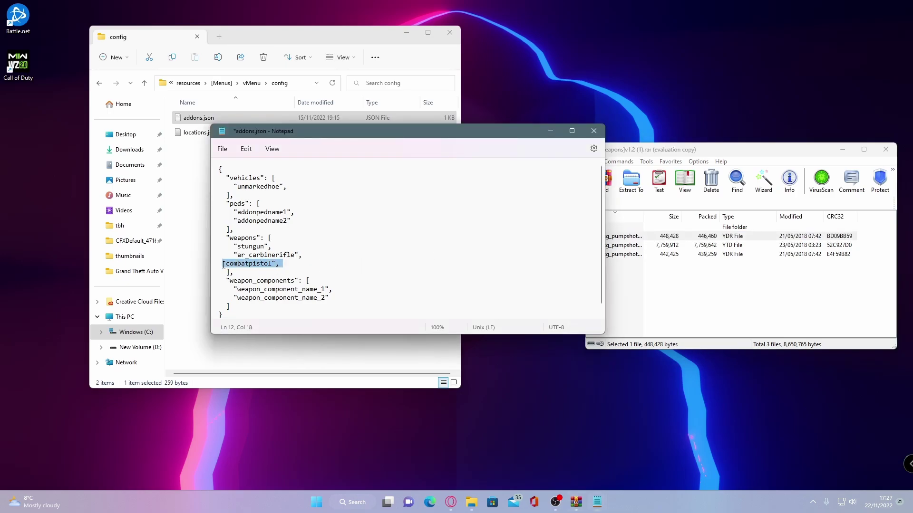
left_click(285, 263)
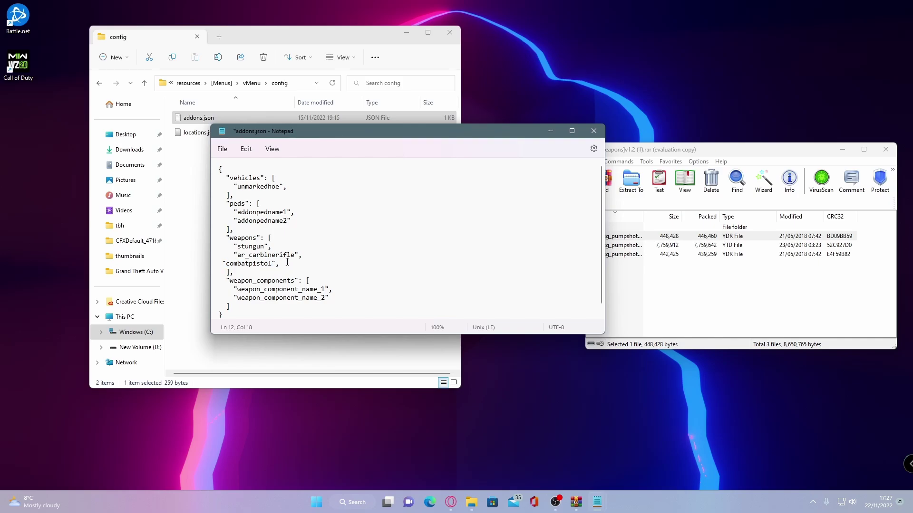
key("Return")
key("ctrl+v")
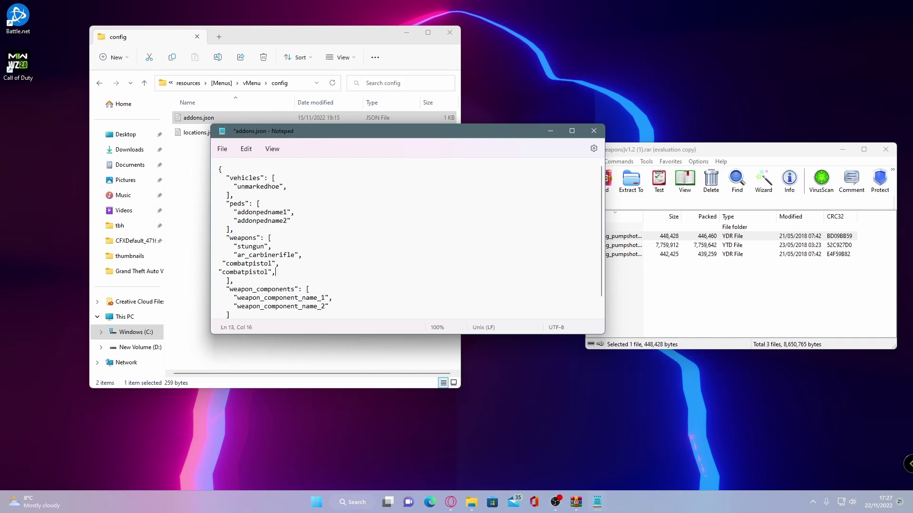
key("BackSpace")
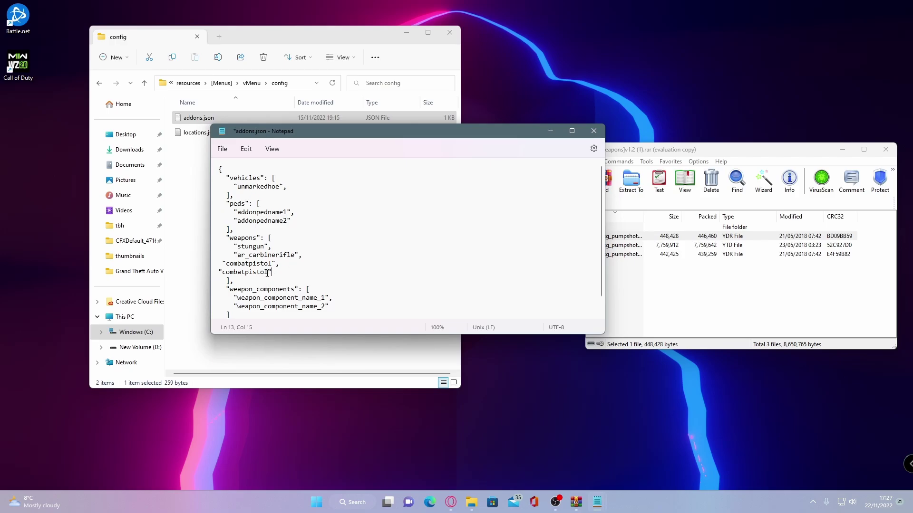
- Copy the text "pumpshotgun" from the first file name in the 870 stream folder
left_click_drag(265, 273, 222, 273)
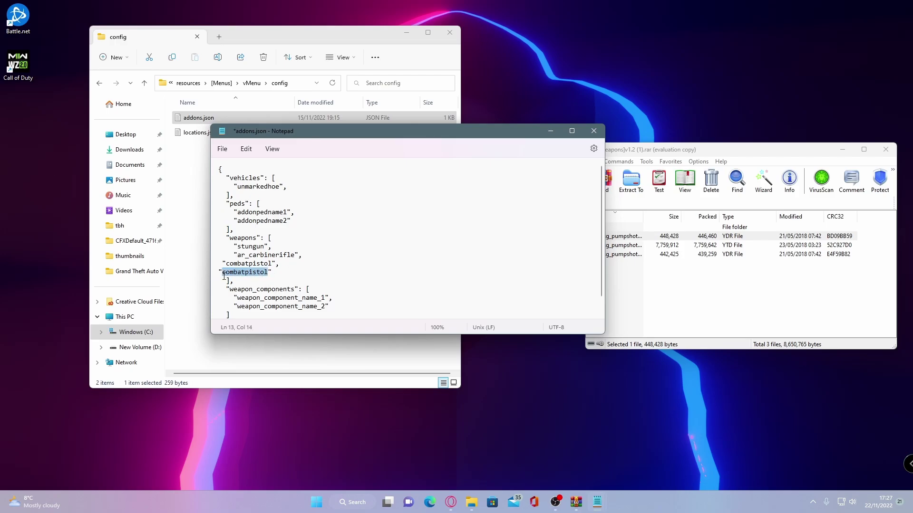
left_click(690, 291)
left_click(625, 238)
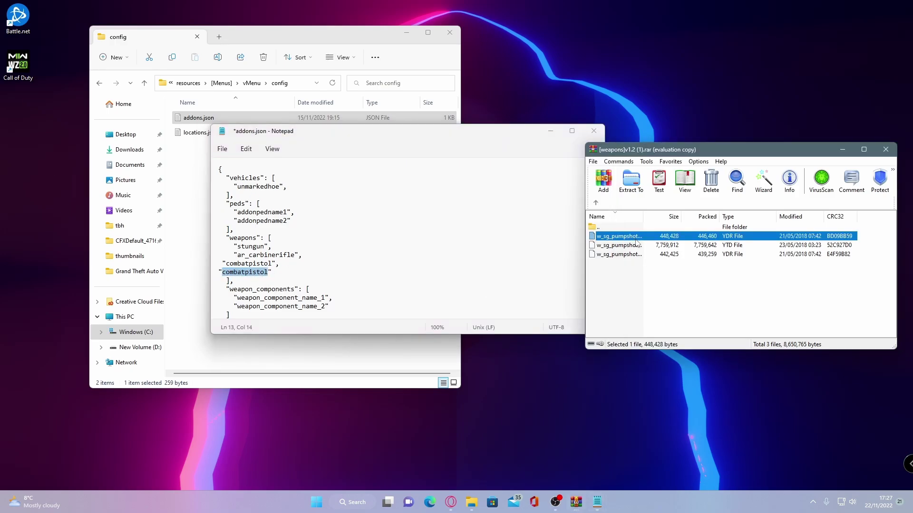
left_click(642, 238)
left_click_drag(648, 237, 610, 238)
key("ctrl+c")
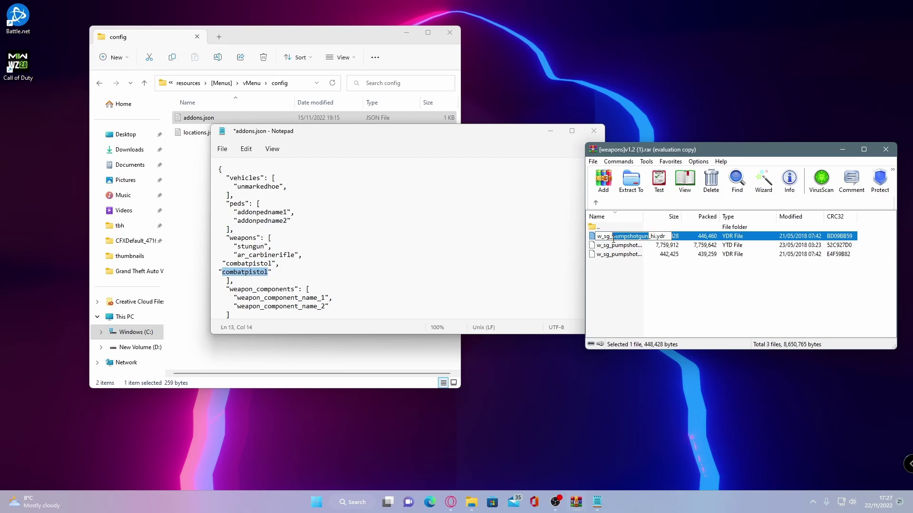
- Replace the last "combatpistol" name in the weapons list with the copied "pumpshotgun"
left_click(269, 273)
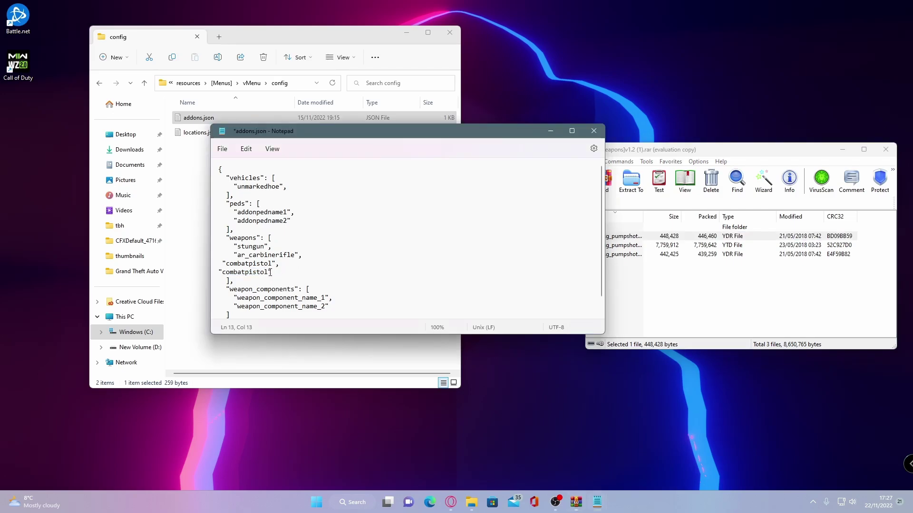
left_click_drag(269, 273, 226, 275)
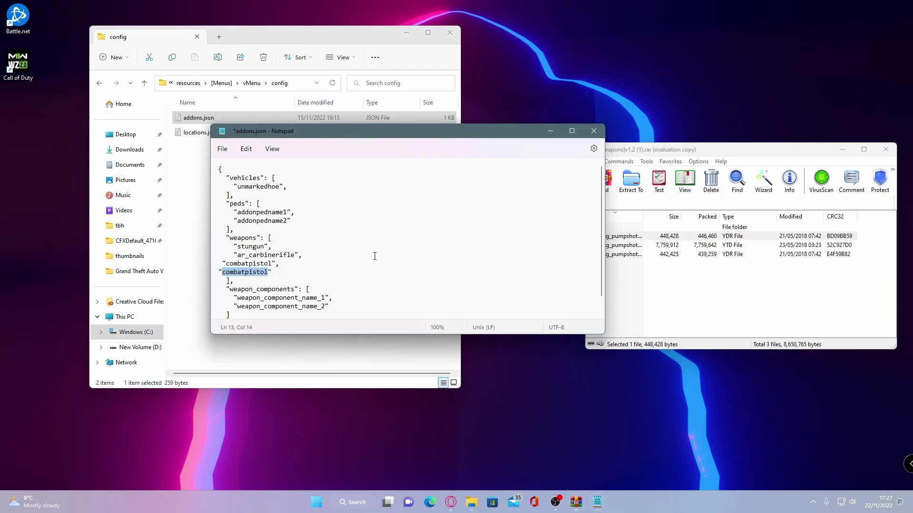
key("ctrl+v")
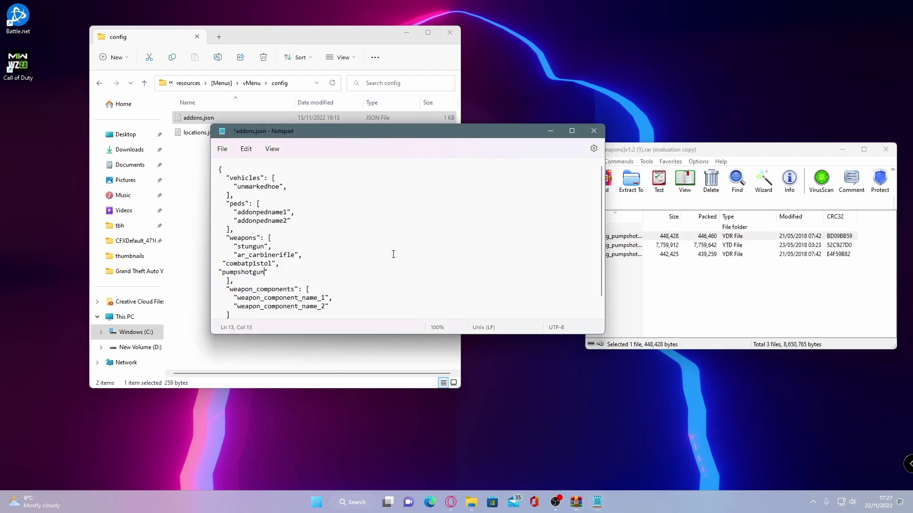
- Save the changes to addons.json and close the open Notepad windows
left_click(594, 131)
left_click(327, 259)
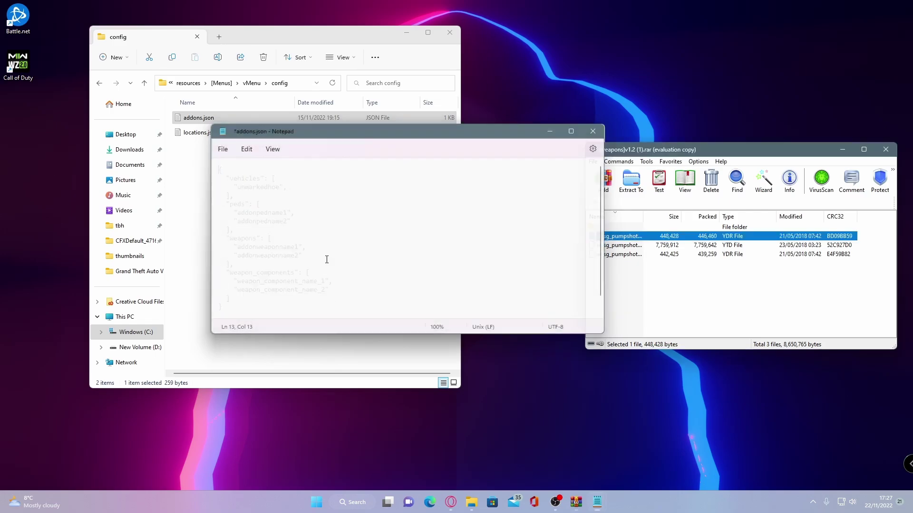
left_click(335, 135)
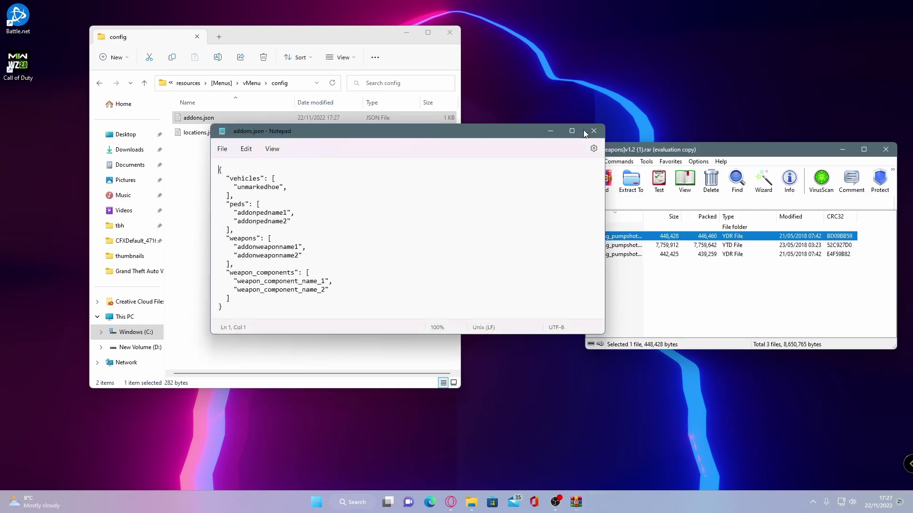
left_click(594, 130)
- Review the weapon files in the archive's m4 stream folder and return to the archive's top level
left_click_drag(707, 157, 321, 186)
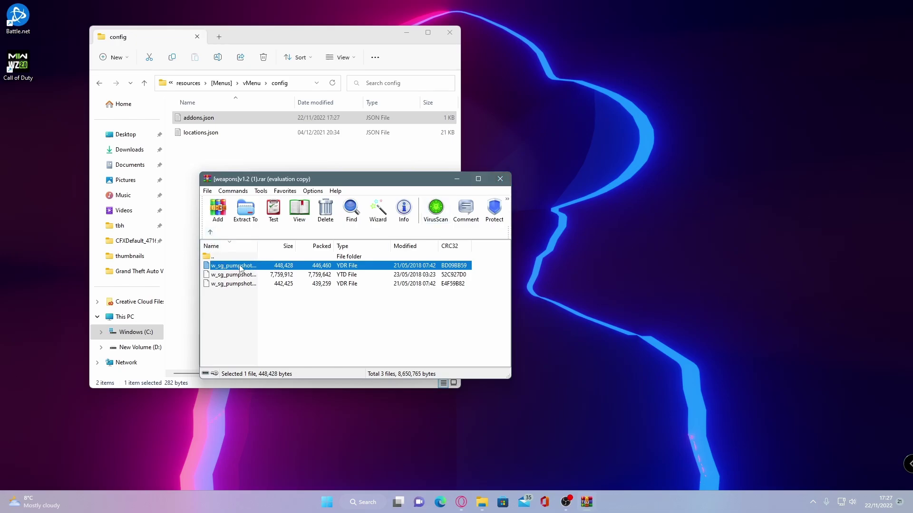
left_click(209, 233)
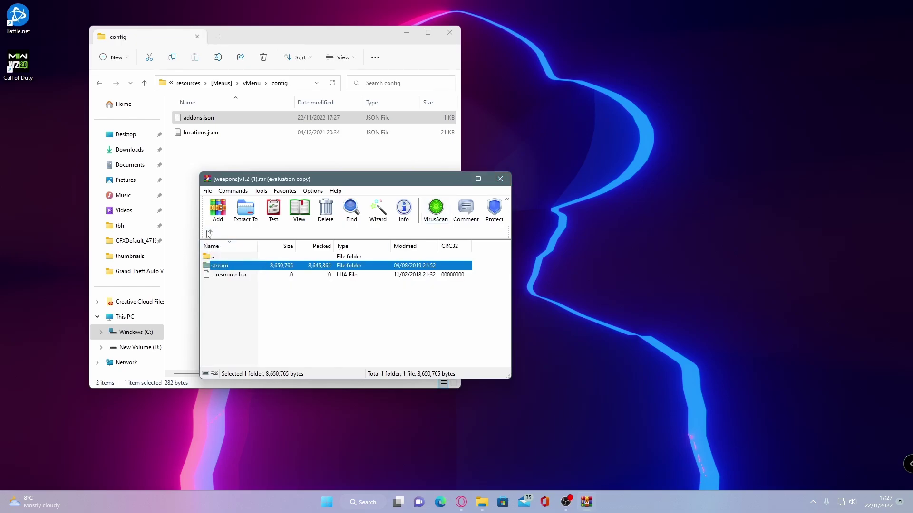
left_click(209, 232)
double_click(225, 274)
left_click(222, 267)
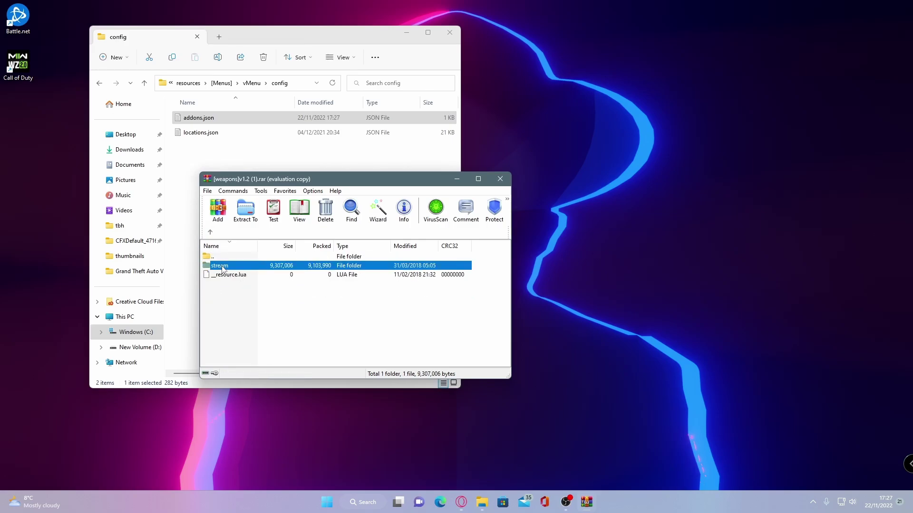
double_click(222, 267)
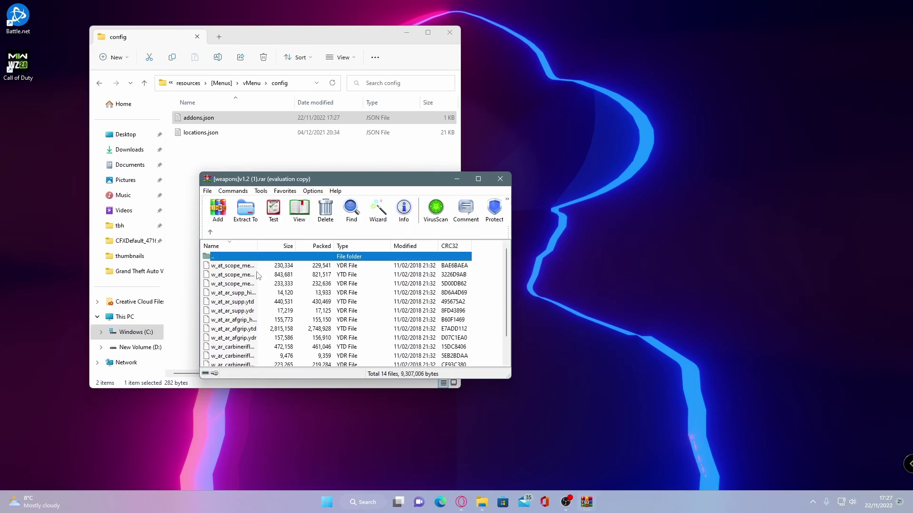
left_click(210, 232)
left_click(210, 233)
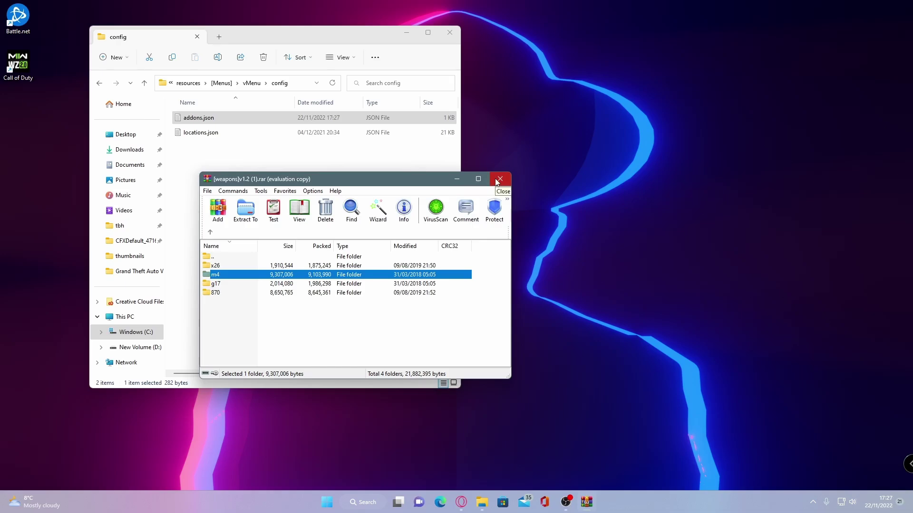
left_click(210, 232)
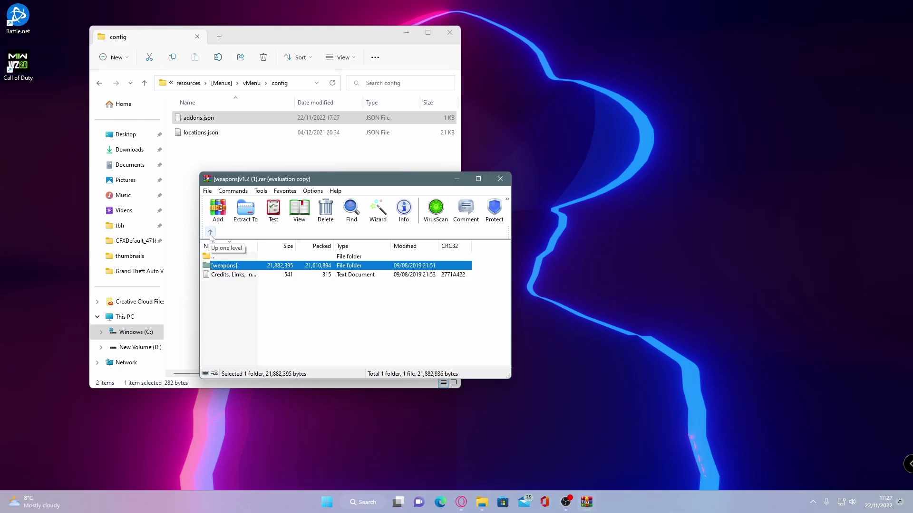
- Close the weapons archive and move the config folder window to the middle of the screen
left_click(499, 179)
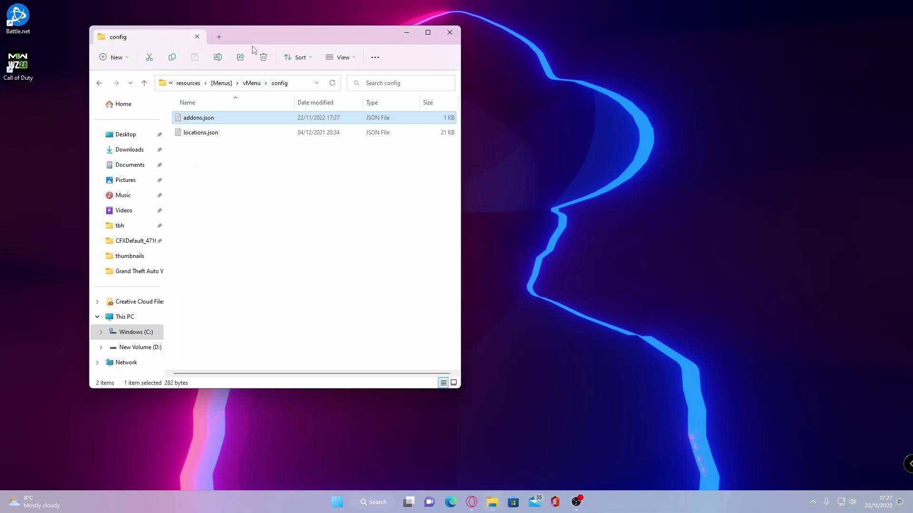
left_click_drag(258, 37, 483, 126)
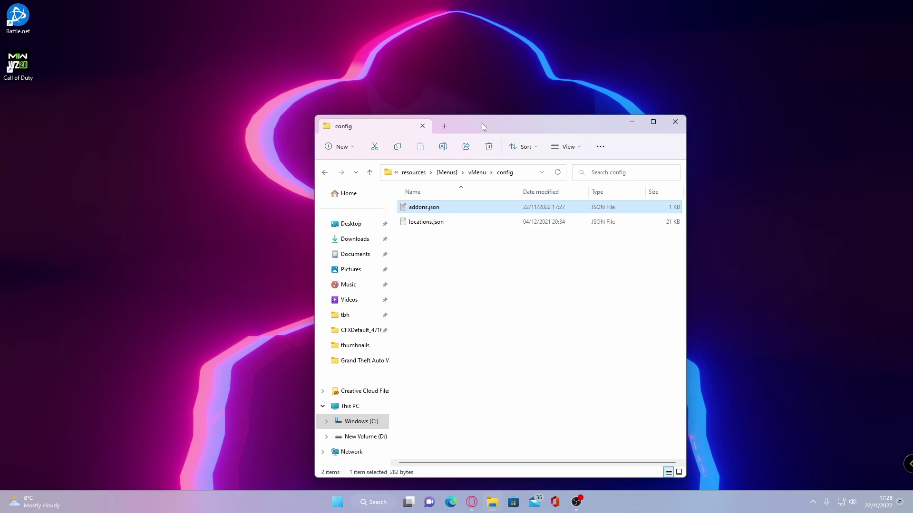
left_click_drag(483, 125, 443, 97)
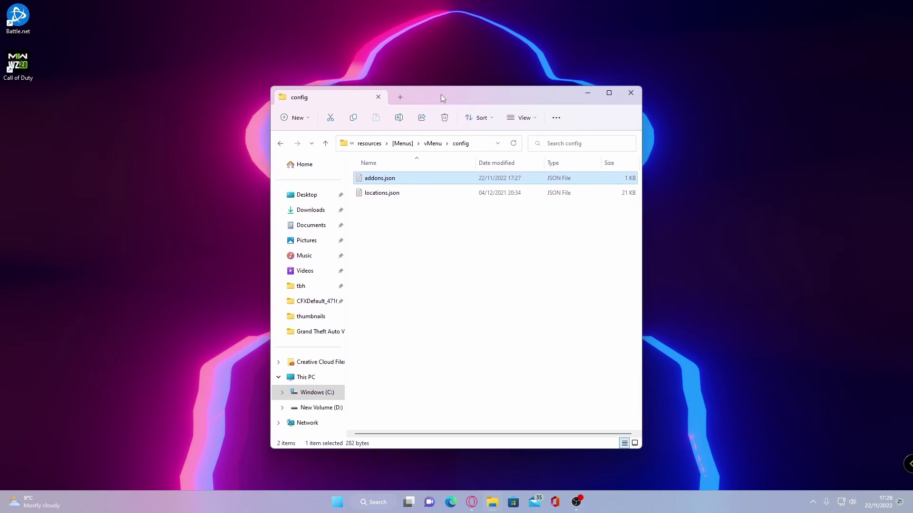